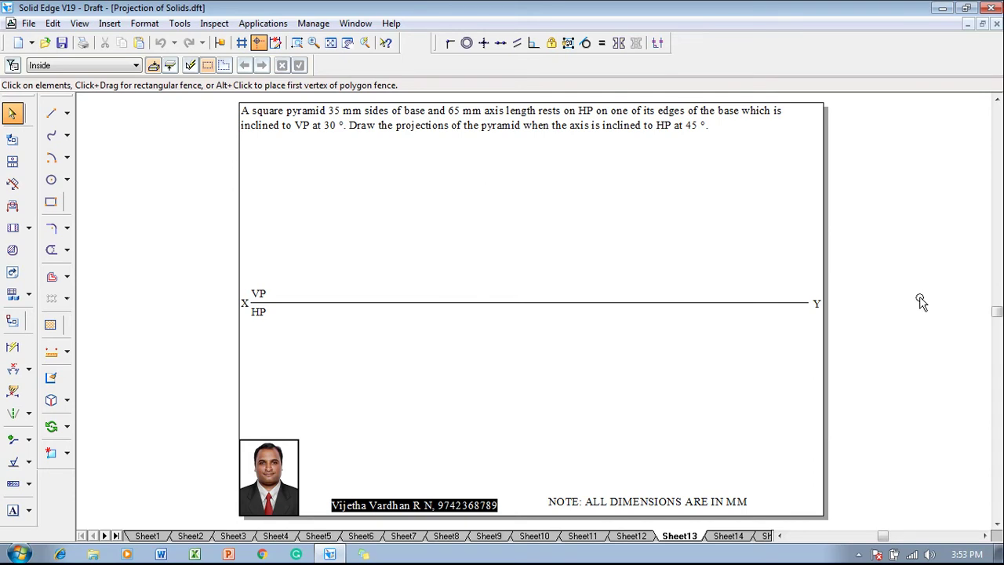
Step: Draw a 35 × 35 mm continuous-line square at zero angle below the XY line
left_click(50, 201)
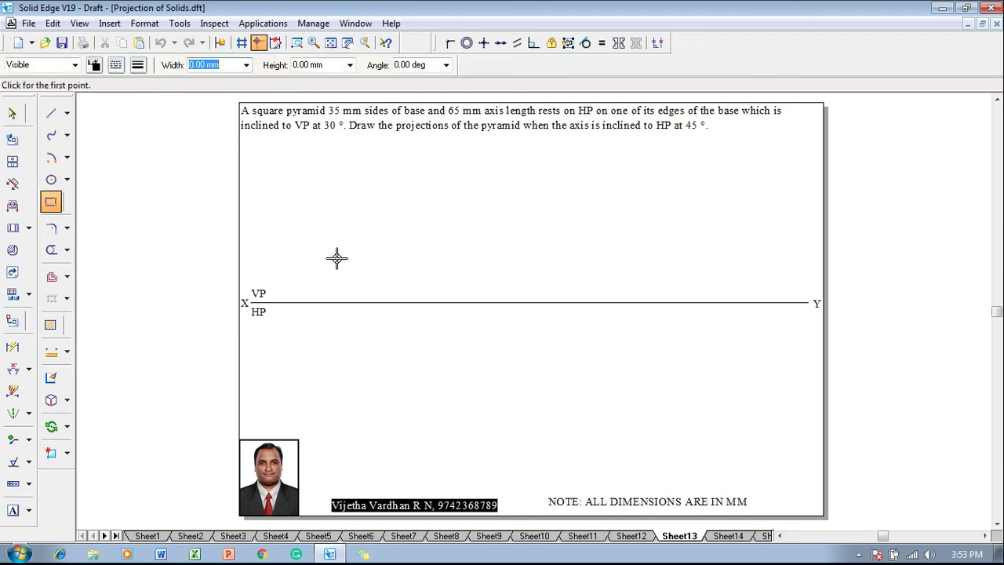
left_click(138, 64)
left_click(153, 129)
left_click(115, 64)
left_click(125, 87)
type("3")
key("Tab")
type("35")
key("Tab")
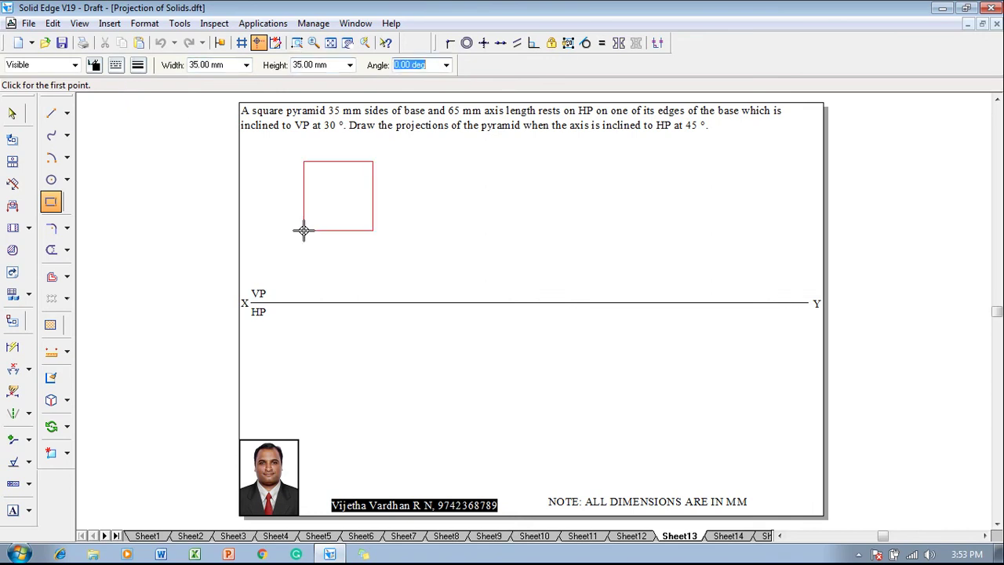
key("Tab")
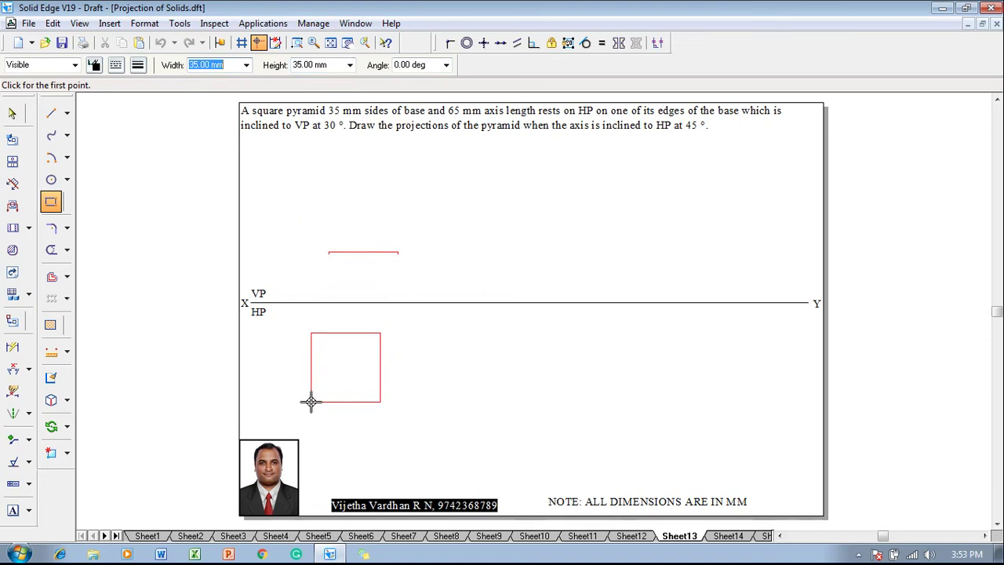
left_click(311, 401)
Step: Draw both diagonals of the square with 0.70 mm lines
left_click(51, 113)
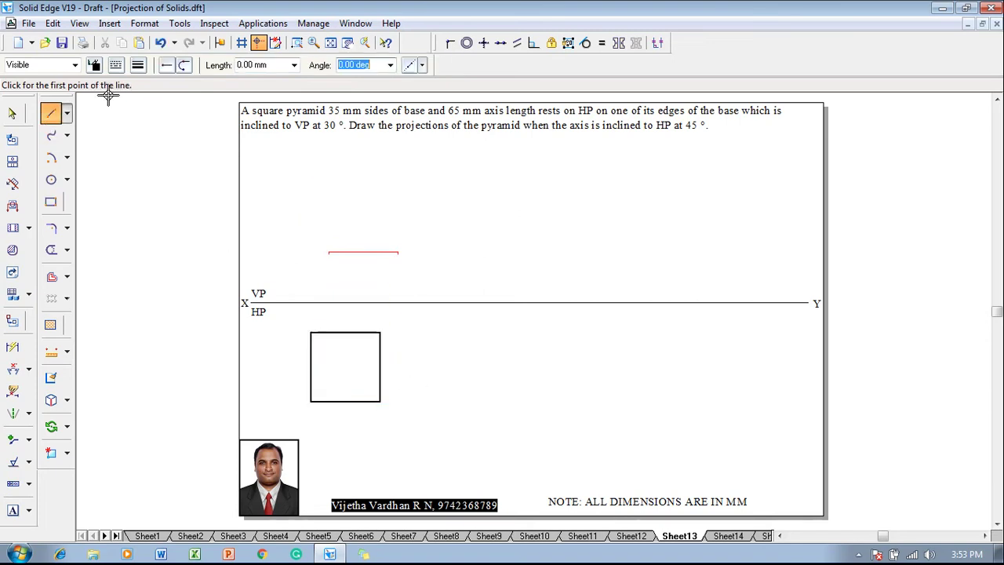
left_click(137, 66)
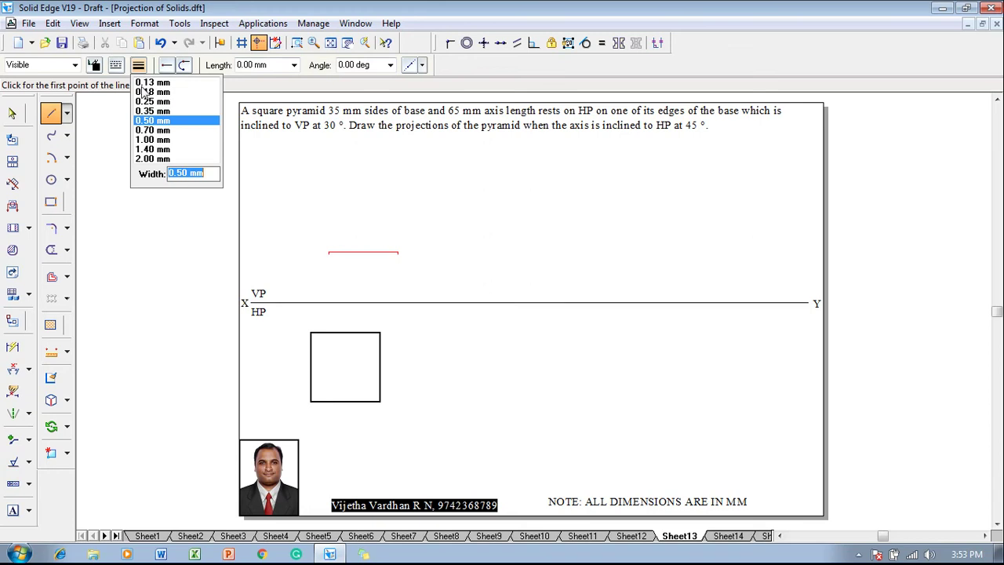
left_click(143, 130)
left_click(311, 332)
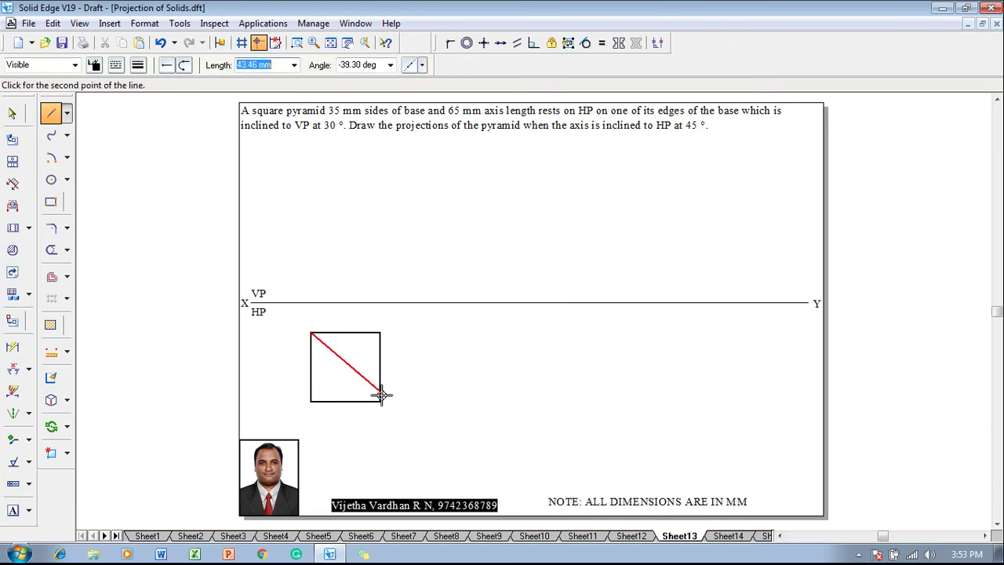
left_click(380, 400)
right_click(392, 365)
left_click(380, 333)
left_click(310, 401)
right_click(358, 403)
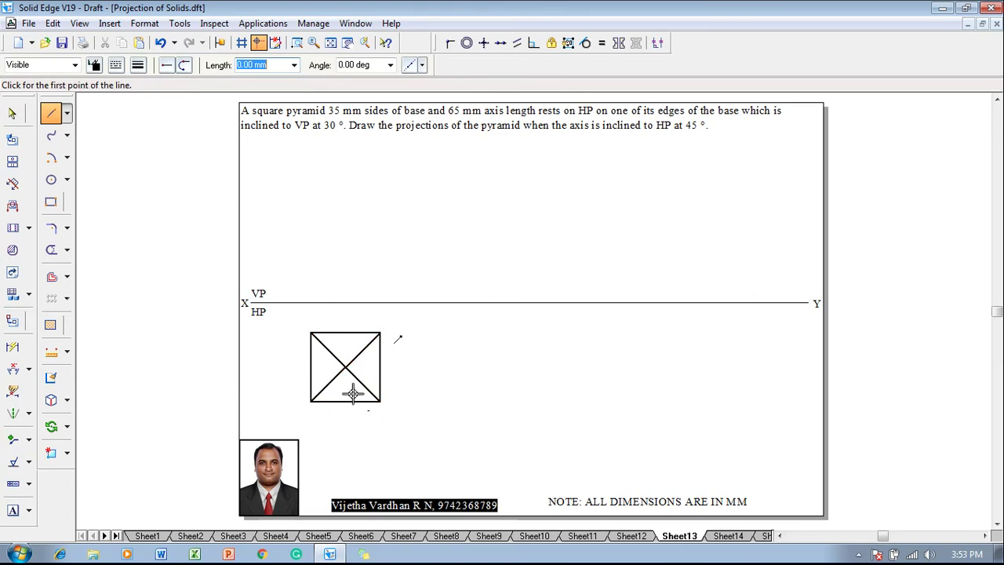
Step: Project the square's centre and left and right corners up to the XY line
left_click(140, 68)
left_click(142, 85)
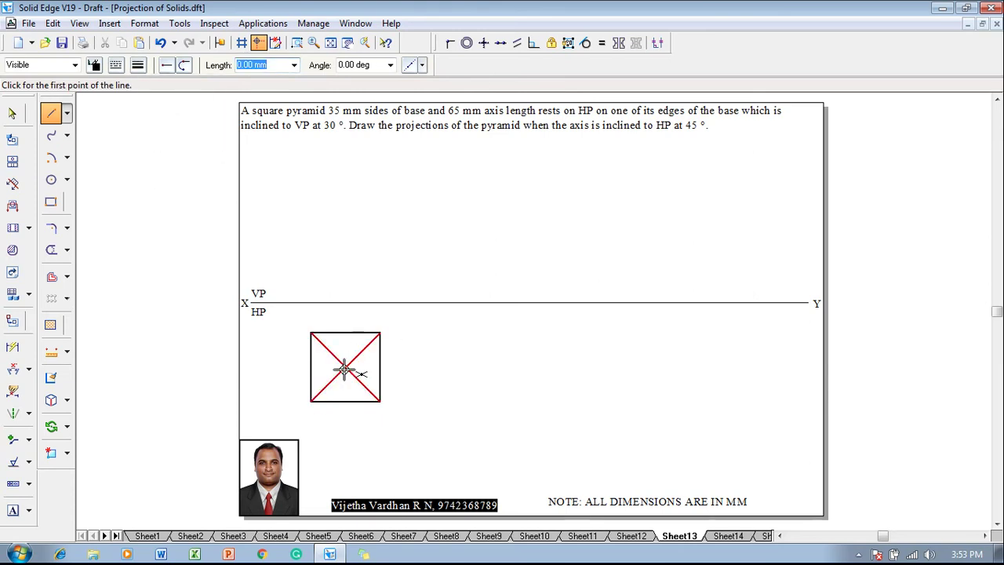
left_click(345, 367)
left_click(359, 311)
right_click(327, 327)
left_click(310, 333)
left_click(310, 303)
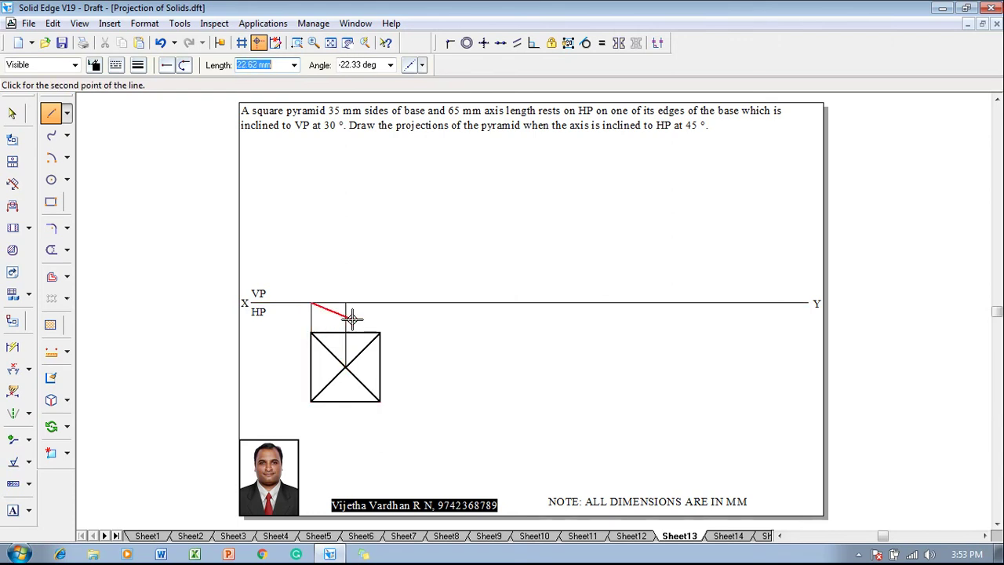
right_click(376, 329)
left_click(380, 333)
left_click(380, 304)
right_click(397, 288)
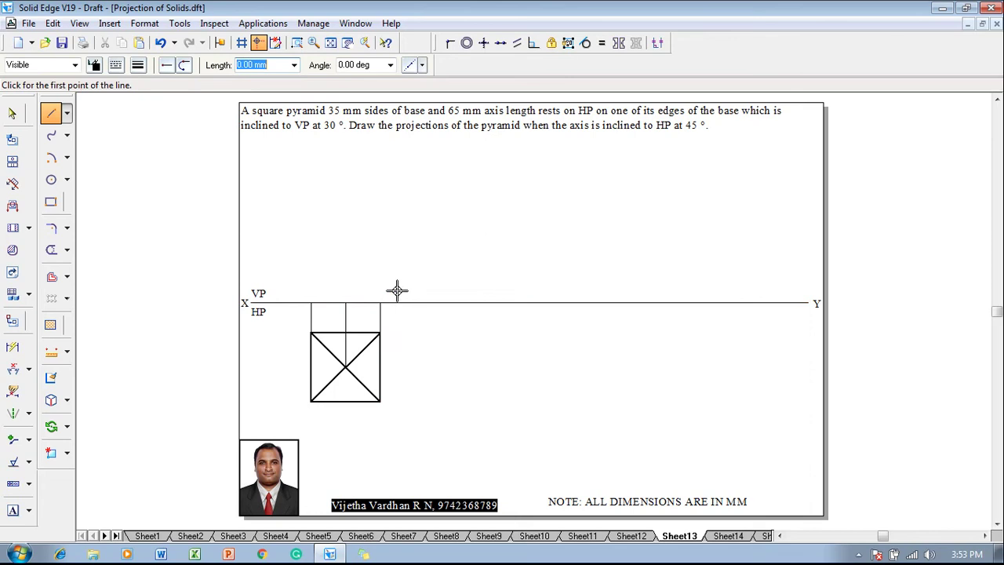
Step: Draw the 65 mm vertical axis up from XY and make it a dash-dot centre line
left_click(345, 303)
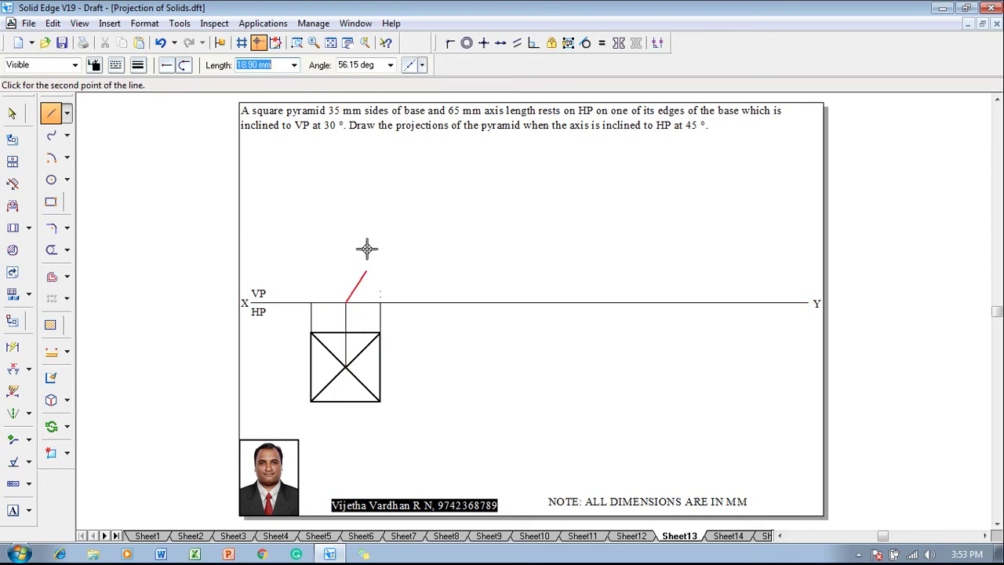
type("65")
key("Tab")
left_click(347, 208)
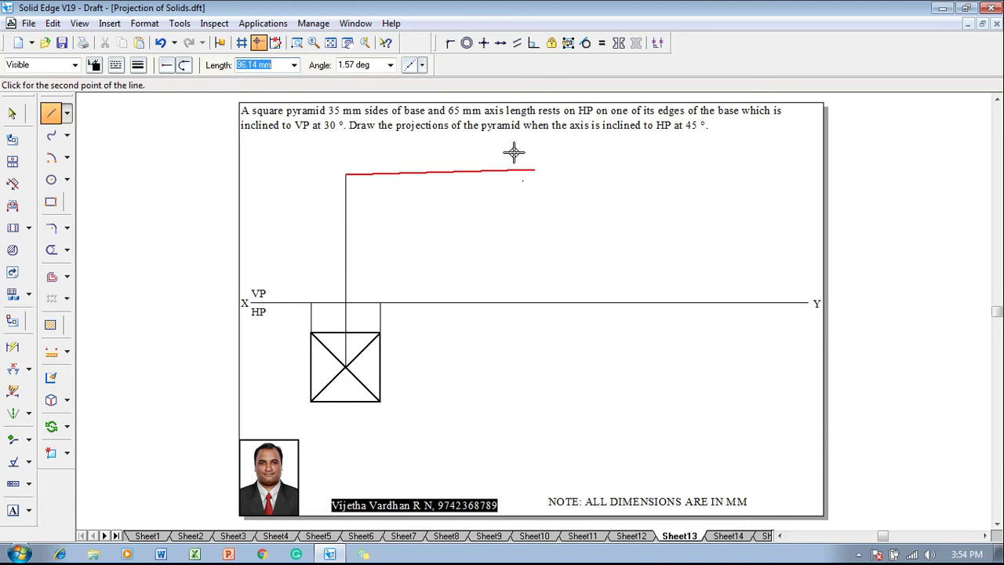
key("Escape")
key("Escape")
left_click(343, 246)
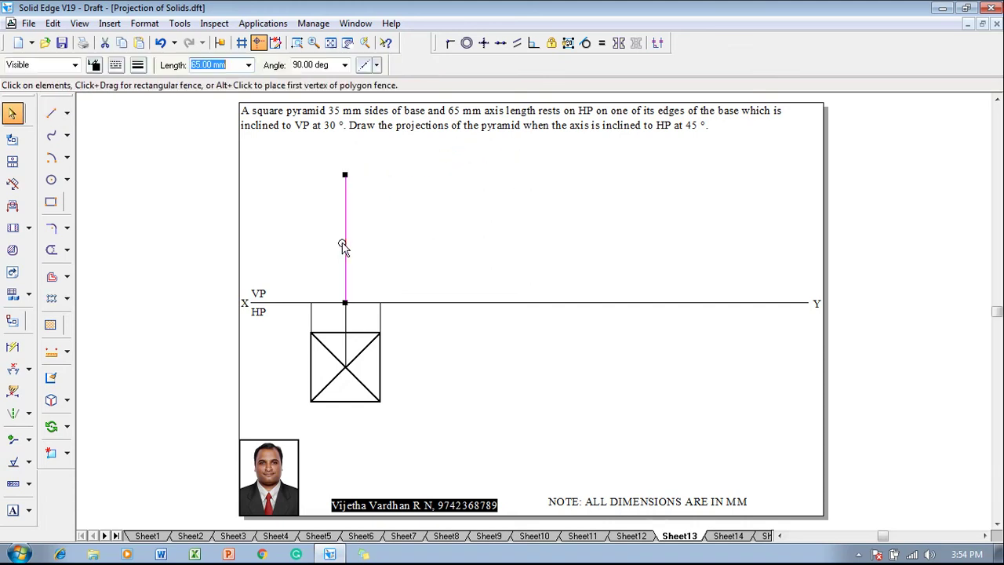
left_click(116, 66)
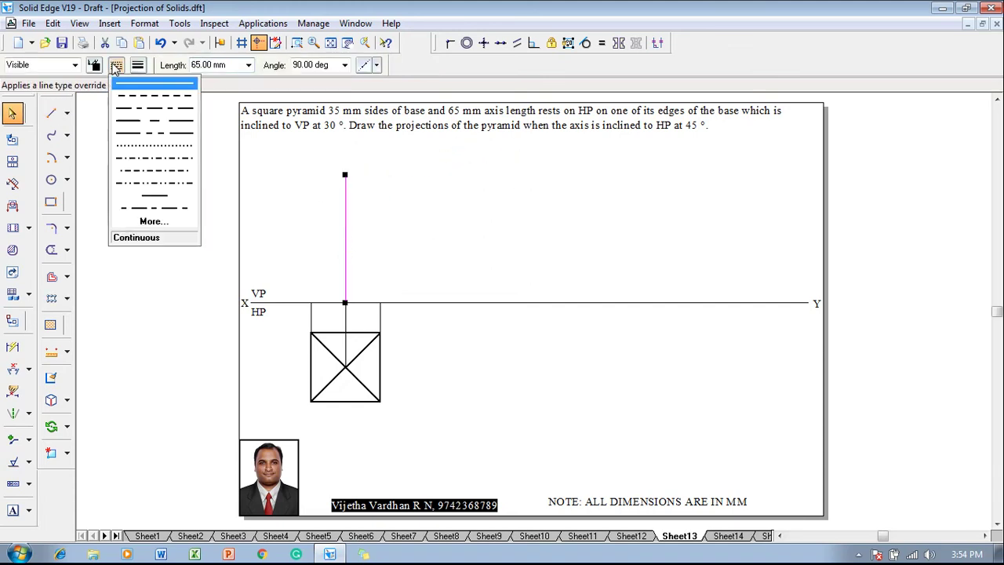
left_click(128, 115)
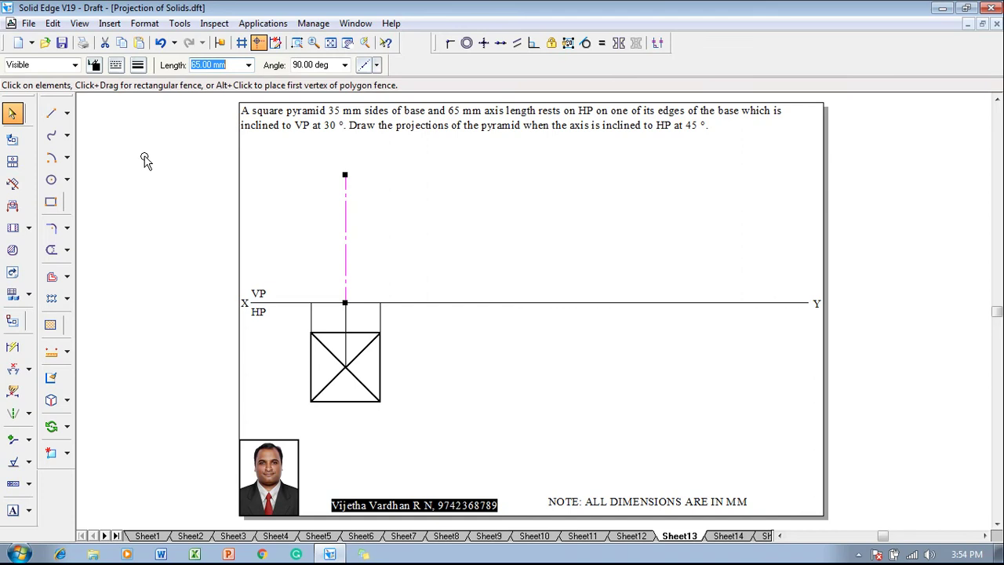
left_click(157, 197)
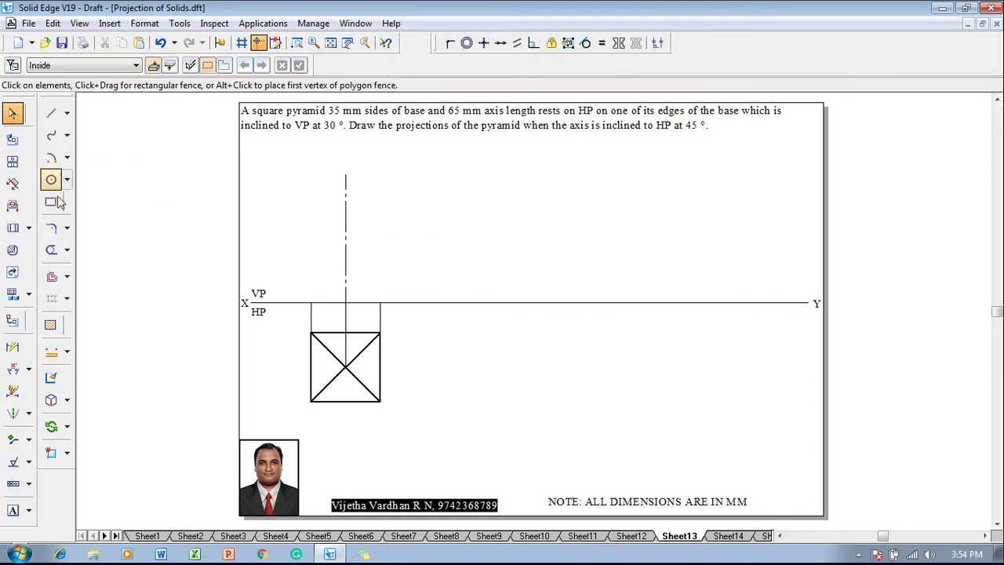
Step: Draw the triangle: base along XY and both slant edges meeting at the apex
left_click(51, 112)
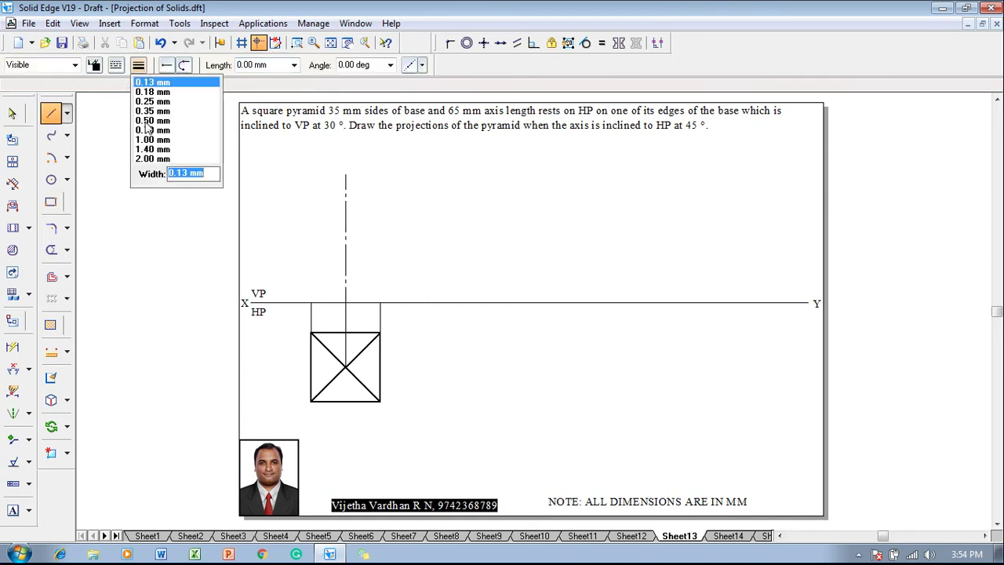
left_click(311, 303)
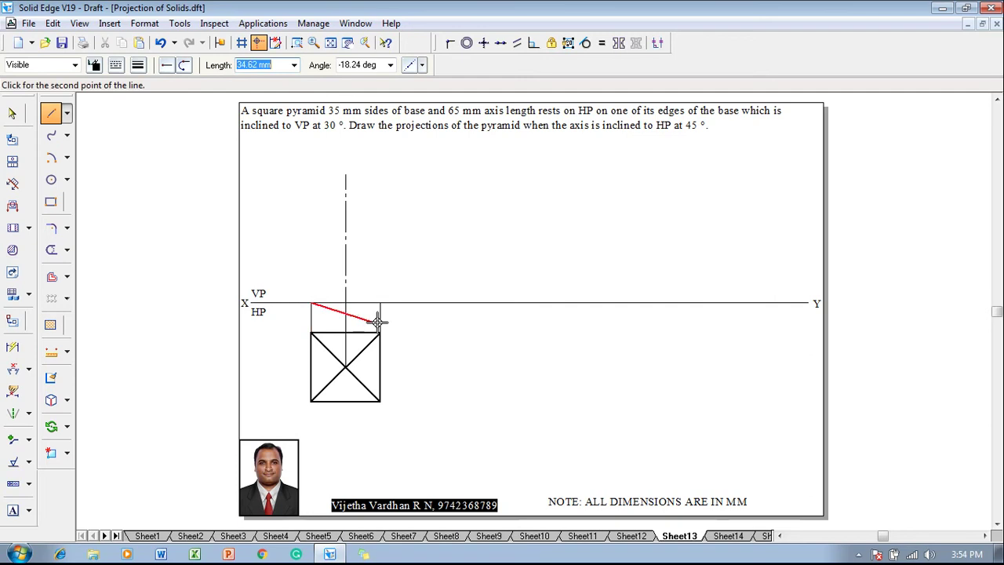
left_click(381, 302)
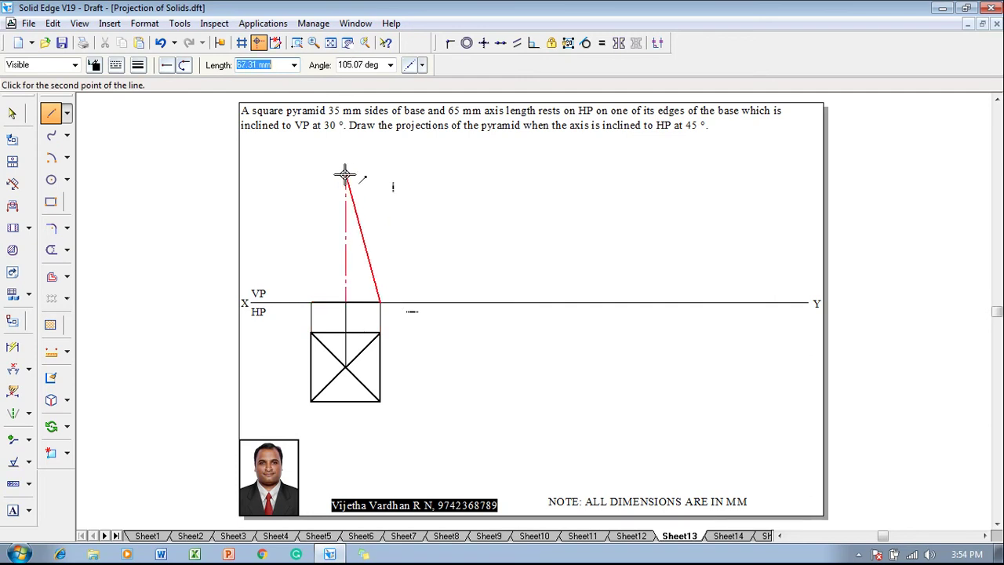
left_click(345, 174)
left_click(312, 303)
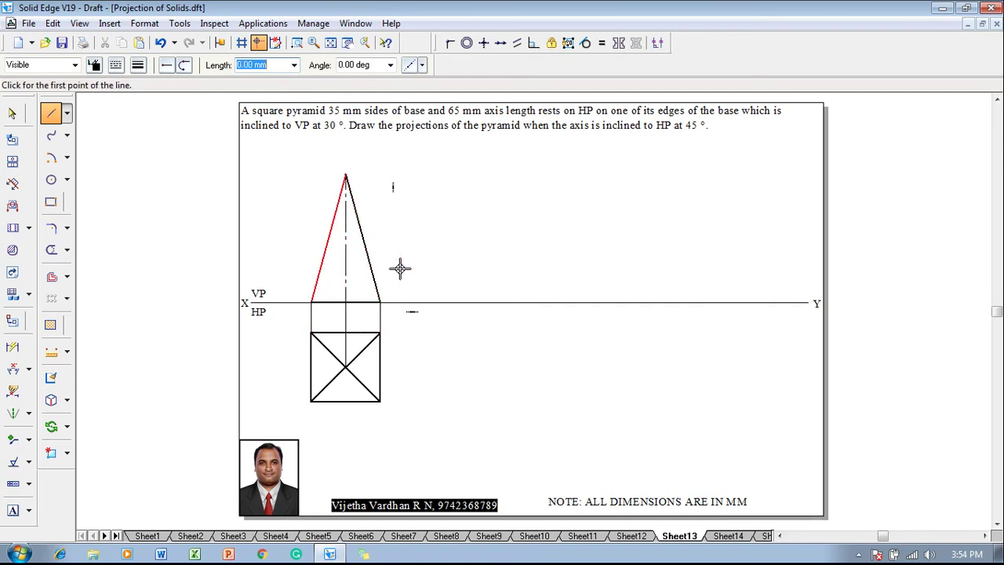
left_click(13, 346)
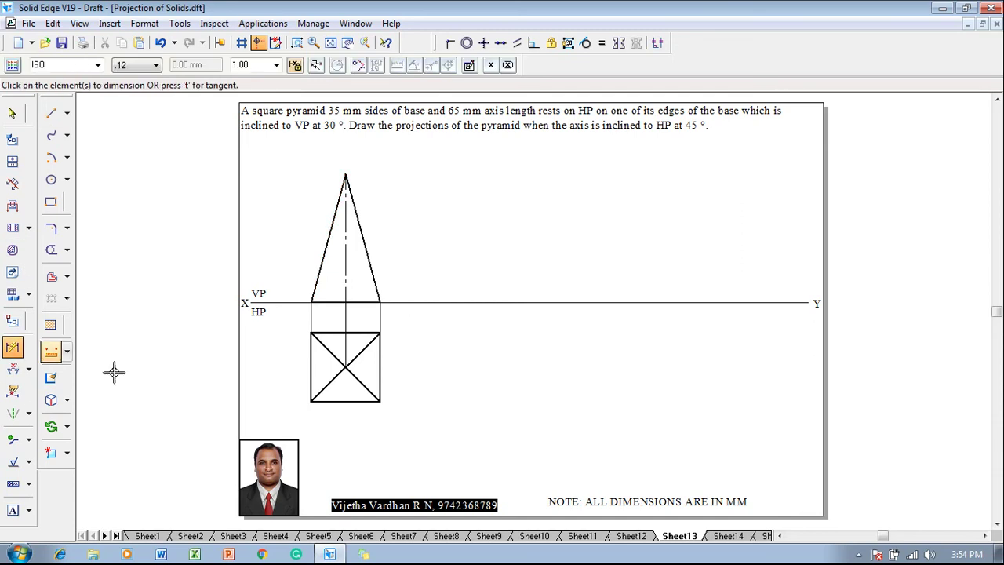
Step: Dimension the square's 35 mm side and the pyramid's 65 mm axis
left_click(311, 360)
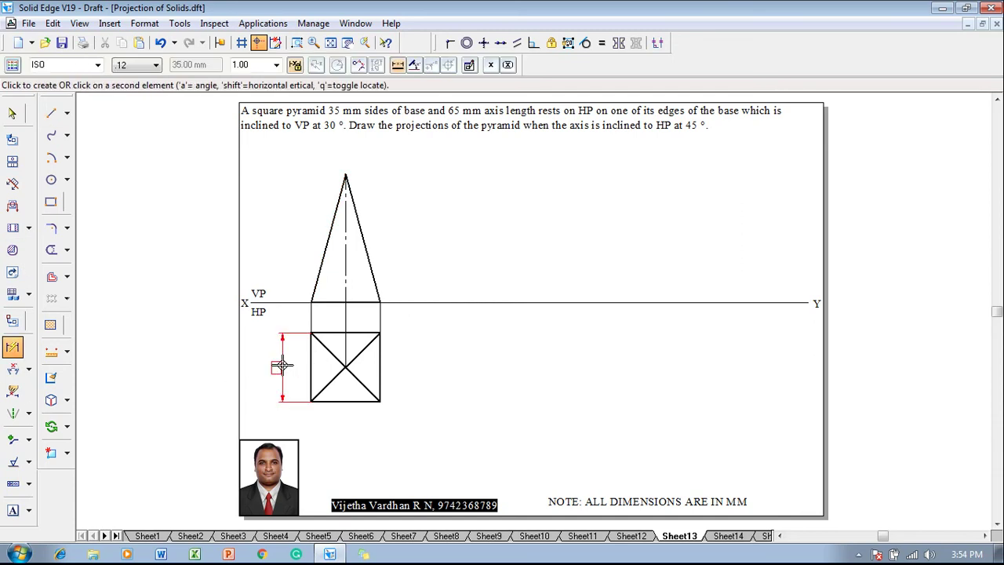
left_click(282, 365)
left_click(345, 267)
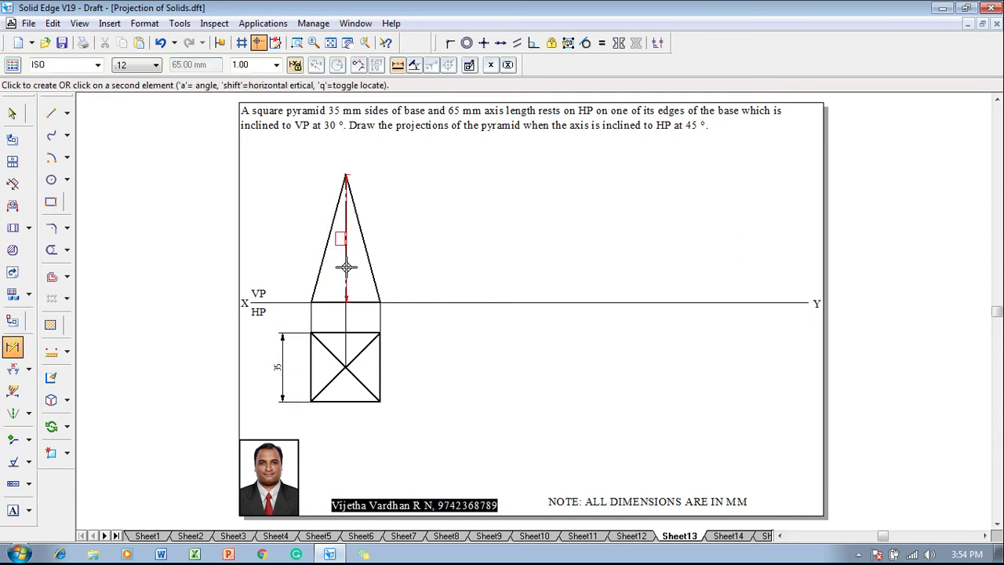
left_click(281, 271)
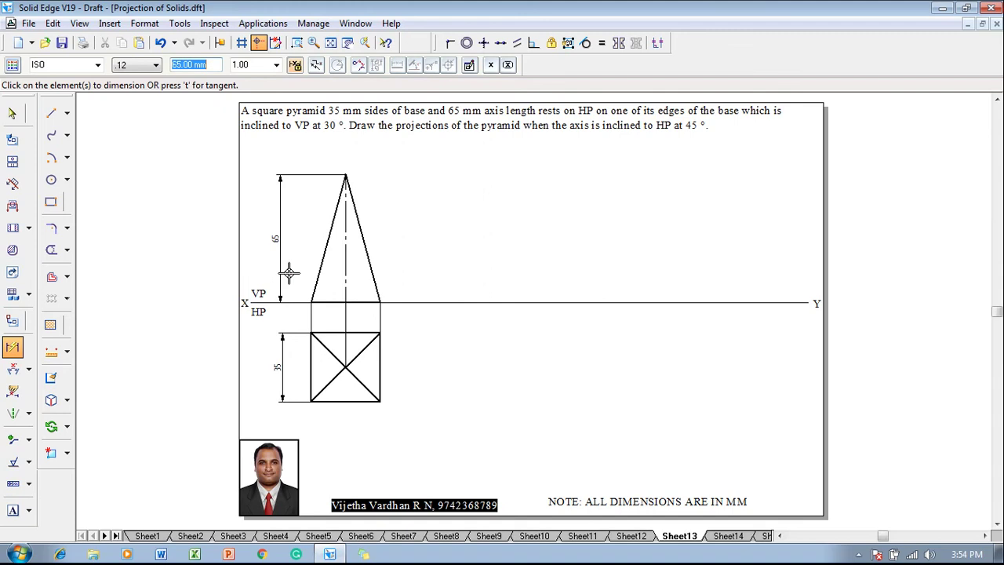
Step: Label square corners a, b, c, d and centre o(o1), plus front view base points and apex o'
left_click(12, 512)
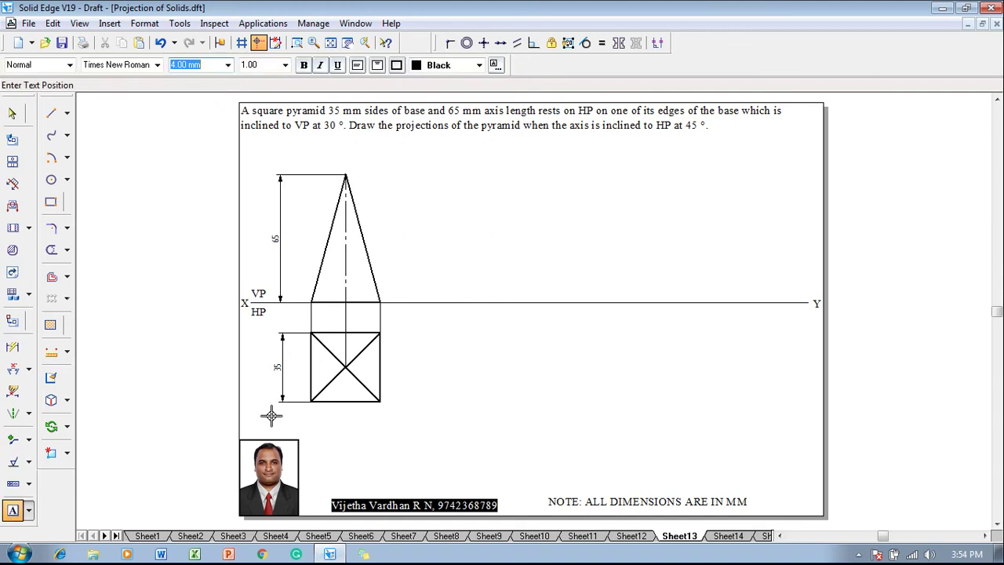
left_click(298, 314)
type("a")
left_click(299, 388)
type("b")
left_click(382, 386)
type("c")
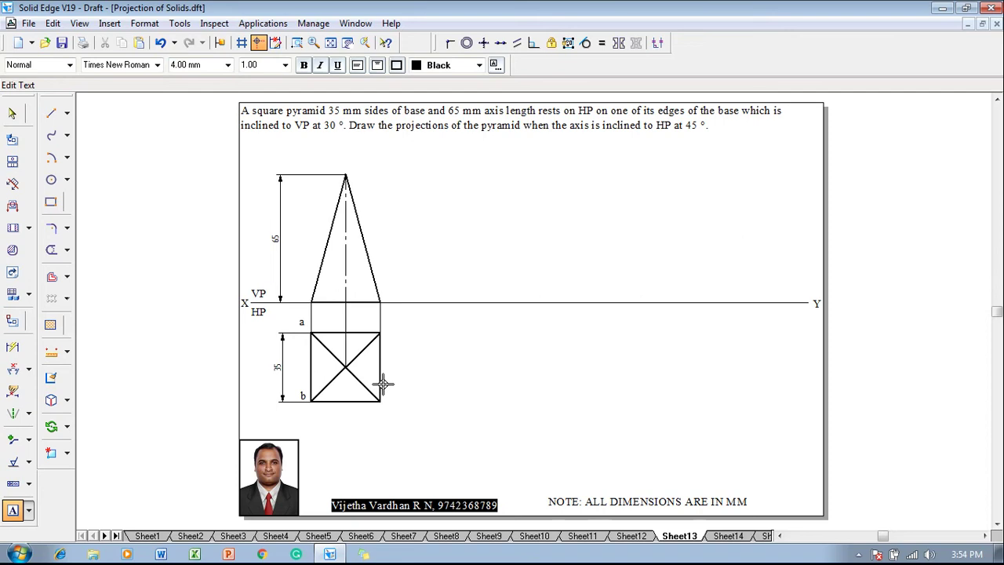
left_click(384, 315)
type("d")
left_click(339, 375)
left_click(290, 288)
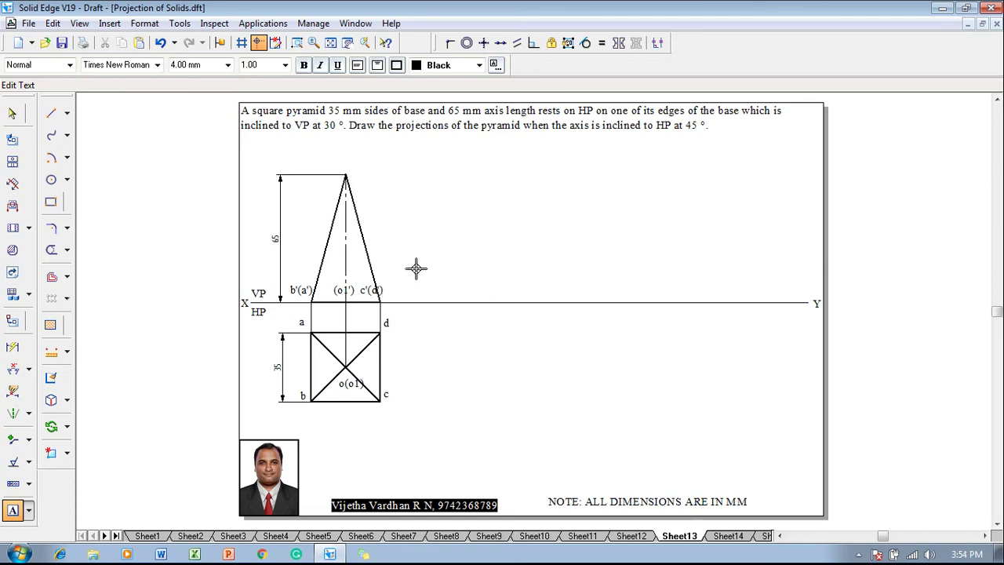
left_click(343, 156)
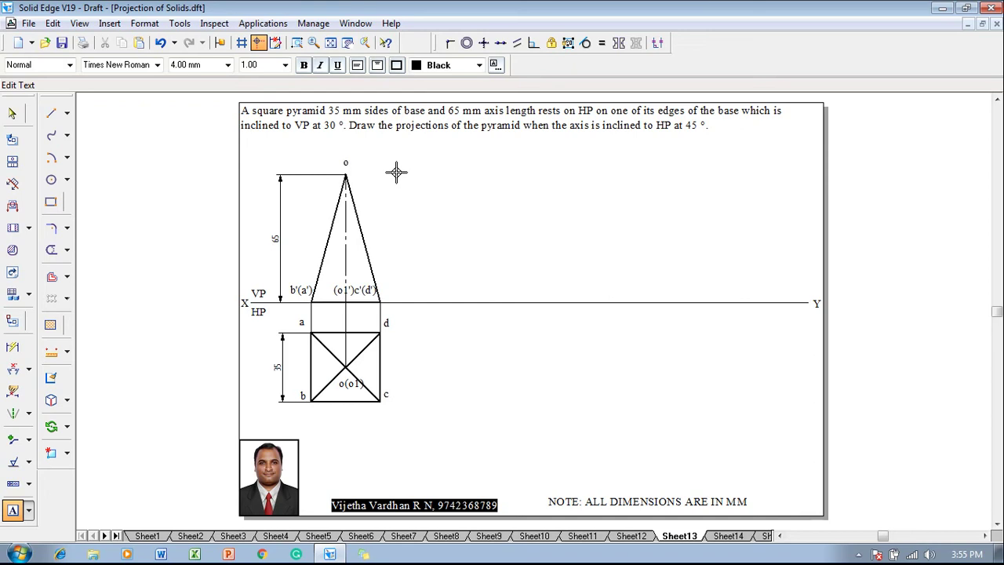
key("Escape")
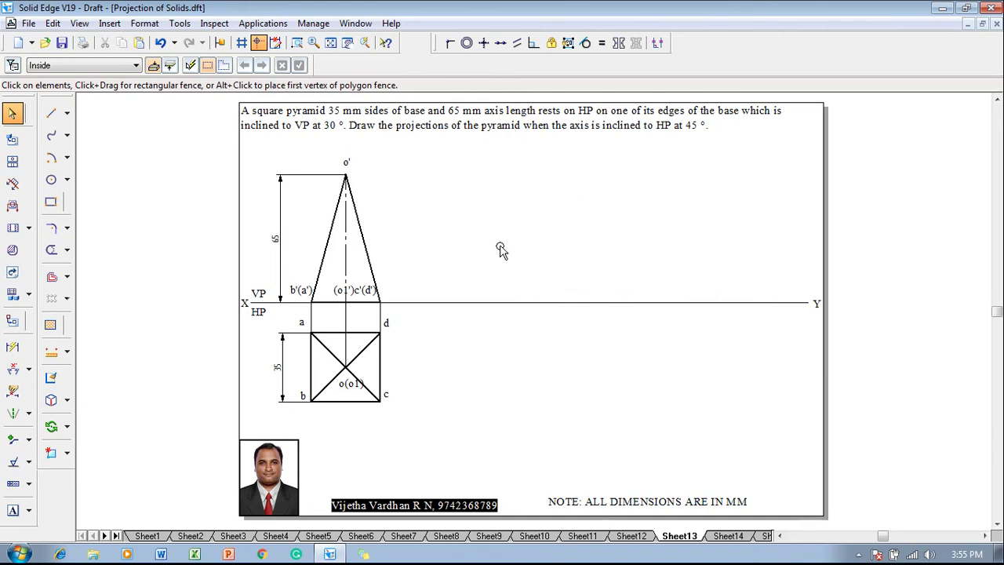
Step: Copy the labelled front view further right along XY, using its right base corner as reference
left_click_drag(395, 309, 284, 149)
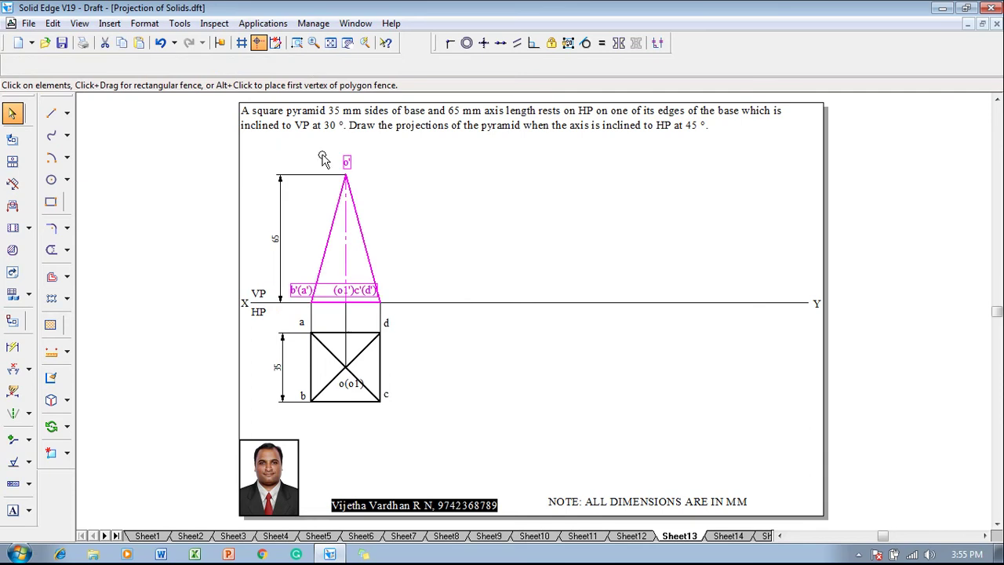
left_click(51, 425)
left_click(67, 426)
left_click(124, 428)
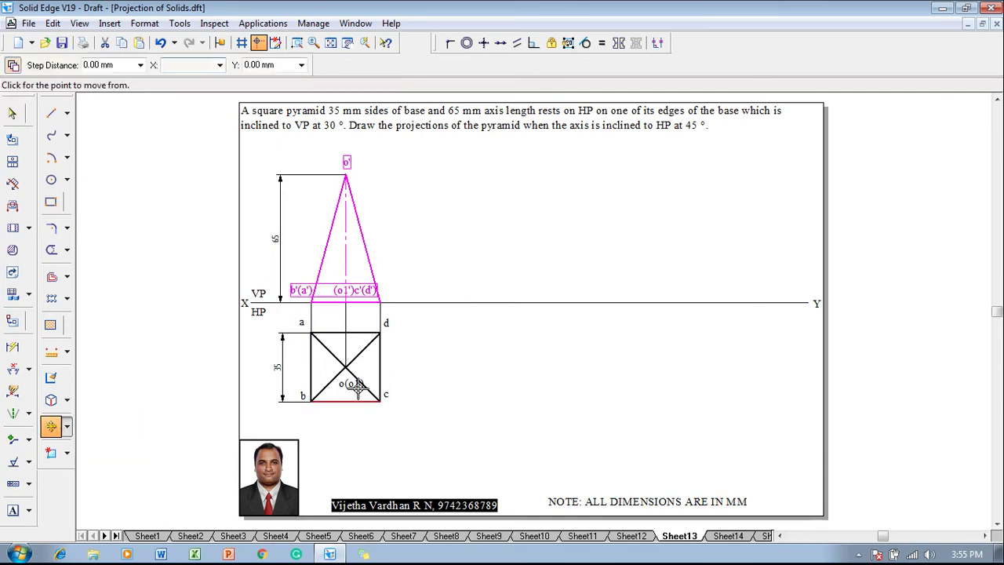
left_click(381, 302)
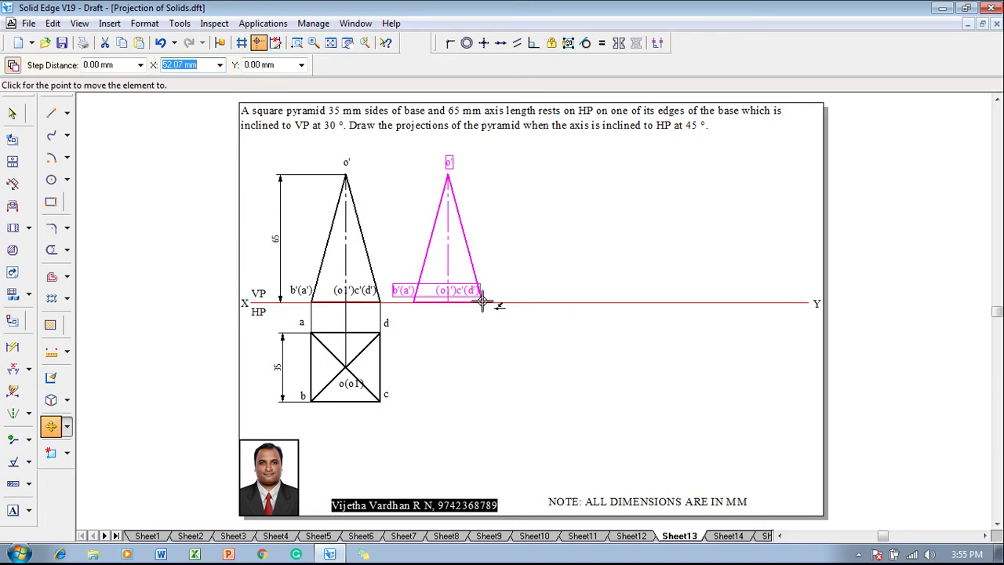
left_click(482, 302)
Step: Rotate the copy about its right base corner by 90-45 degrees
left_click(67, 426)
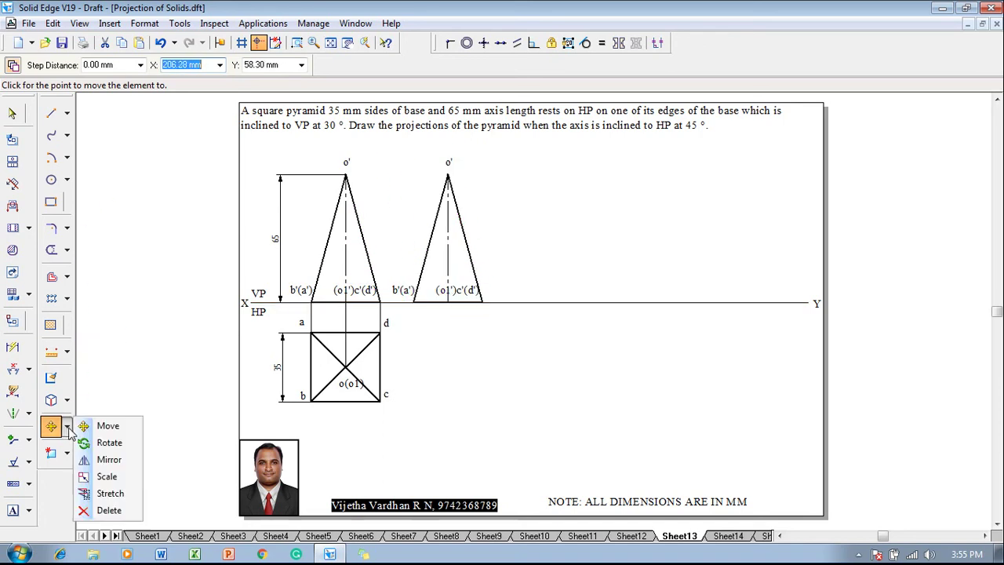
left_click(107, 444)
left_click(482, 302)
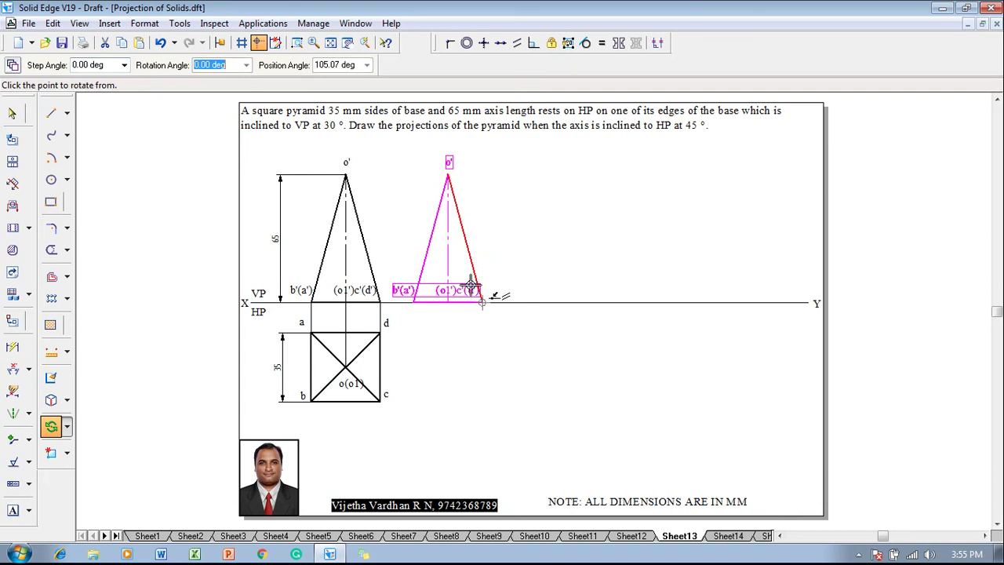
left_click(419, 299)
type("90")
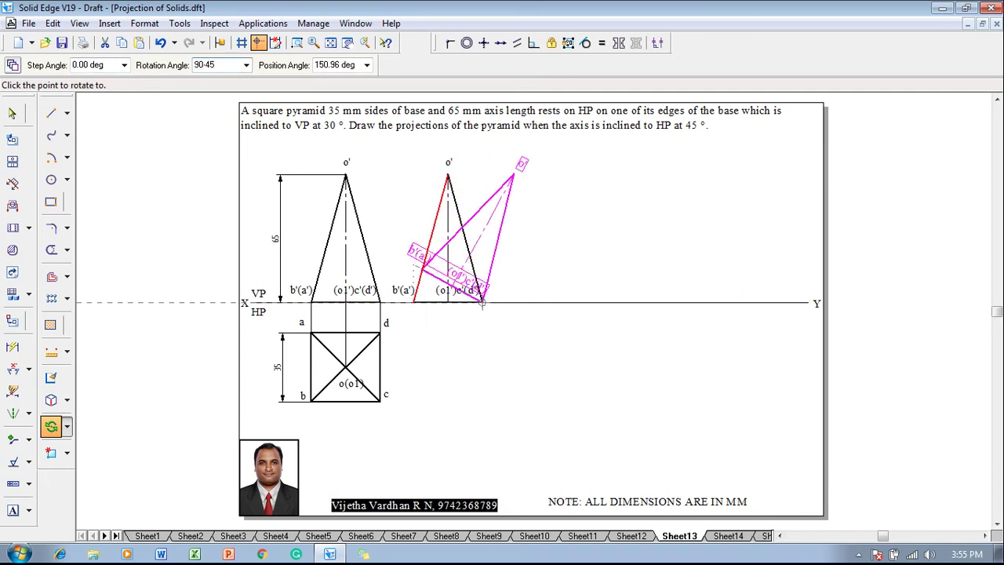
type("-45")
key("Return")
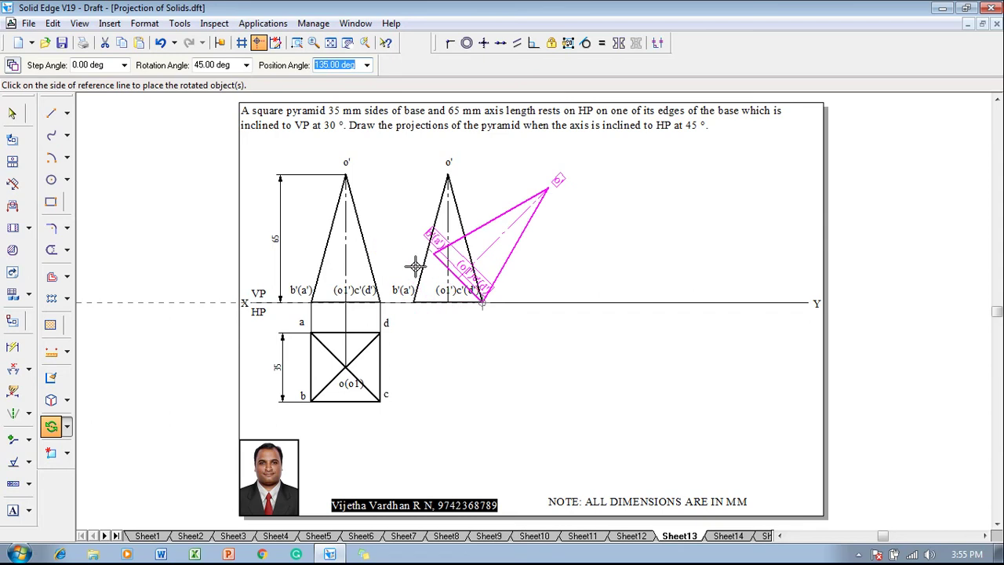
left_click(416, 266)
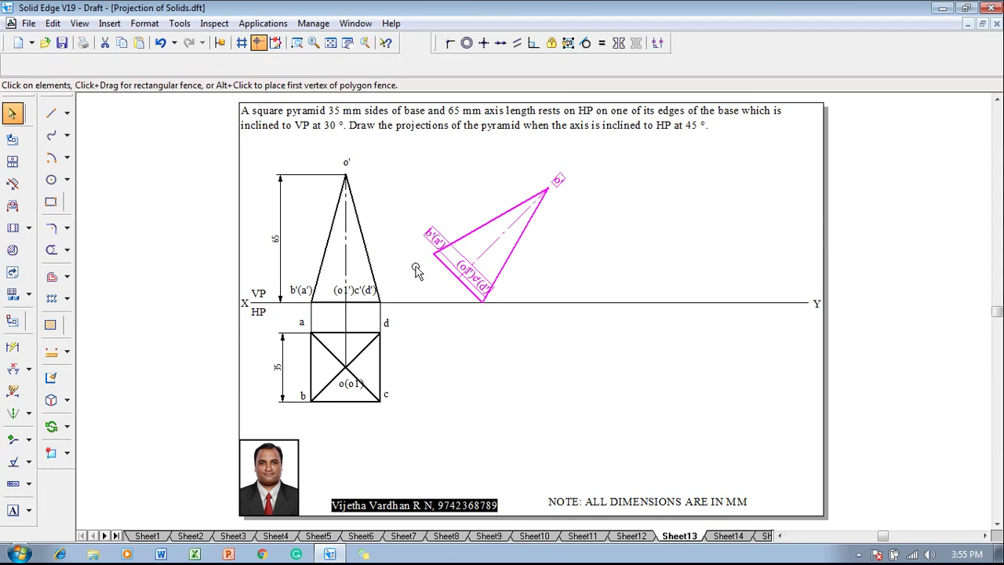
Step: Add a 45° angle dimension between XY and the tilted base edge
left_click(13, 369)
left_click(553, 303)
left_click(560, 306)
left_click(480, 296)
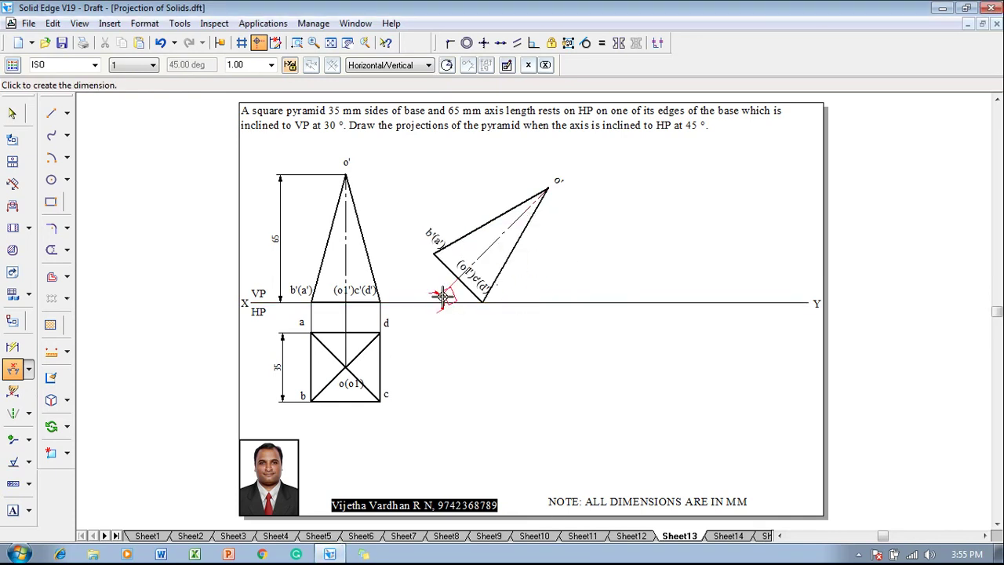
left_click(450, 299)
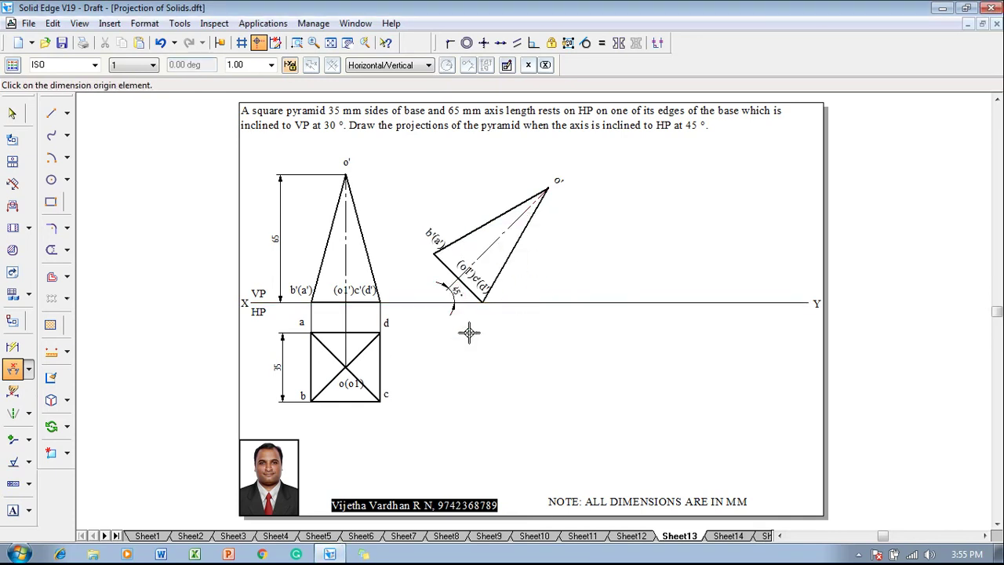
Step: With thin lines, drop projectors from o' and c'(d'), joining them across to o(o1) and c
left_click(51, 116)
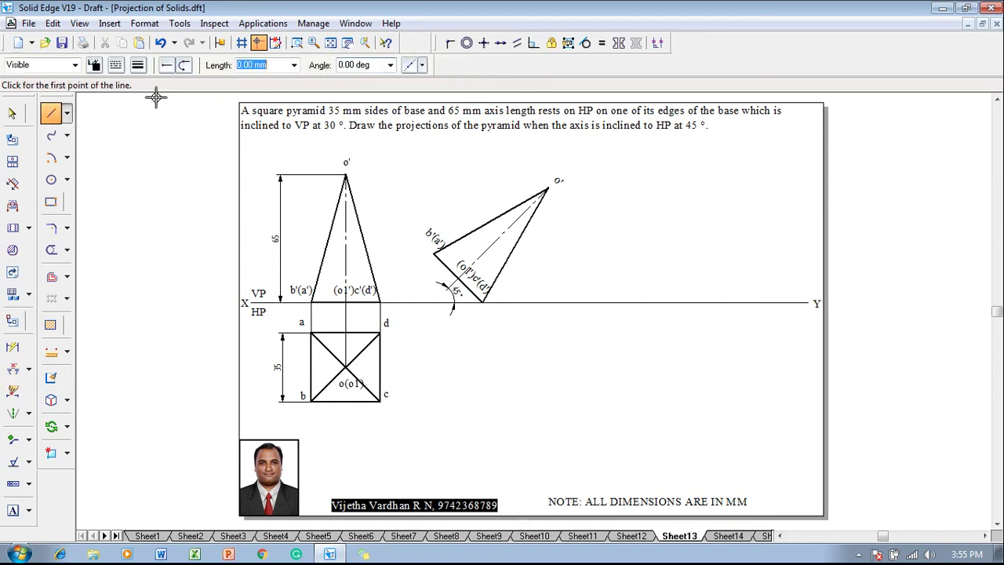
left_click(138, 65)
left_click(153, 86)
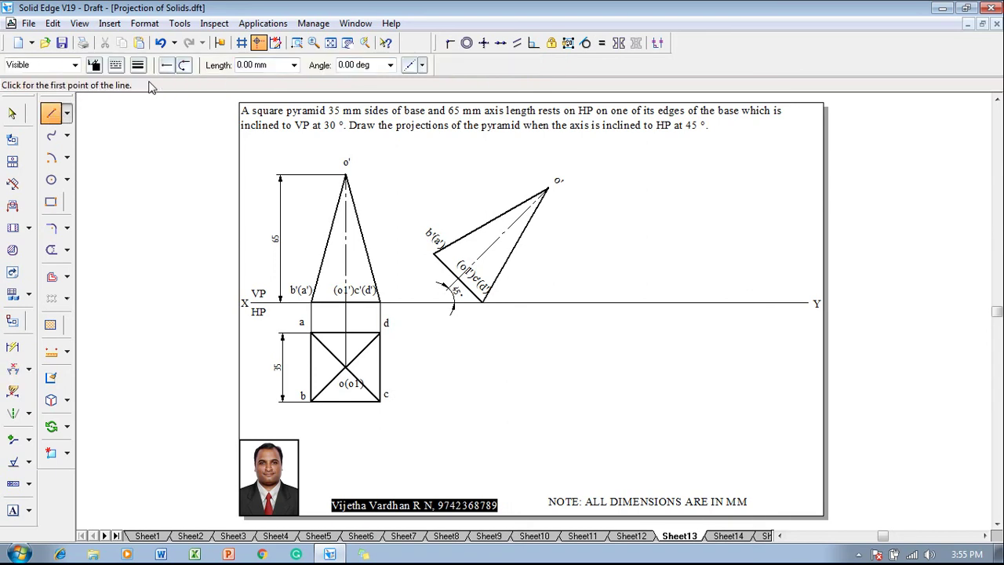
left_click(547, 189)
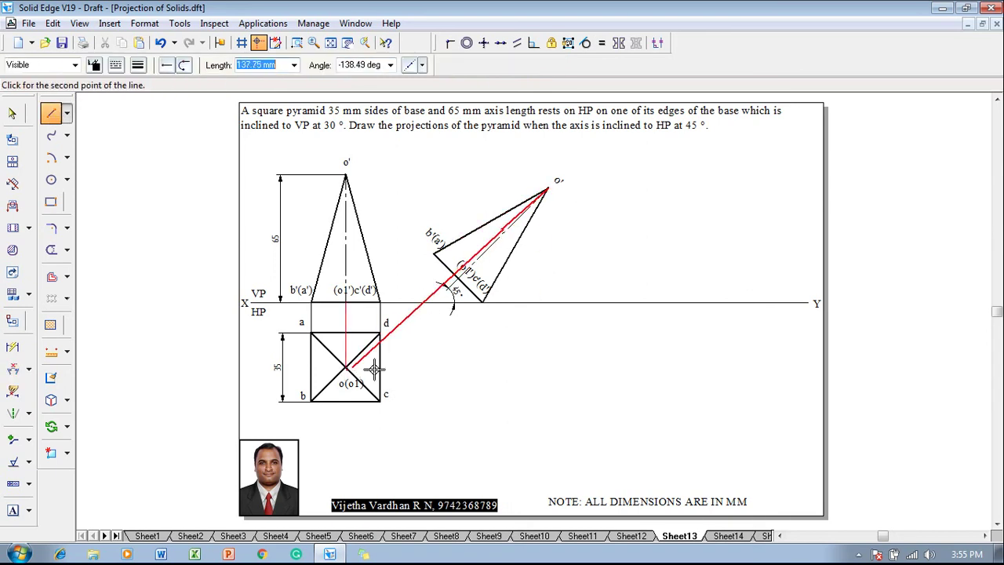
left_click(549, 366)
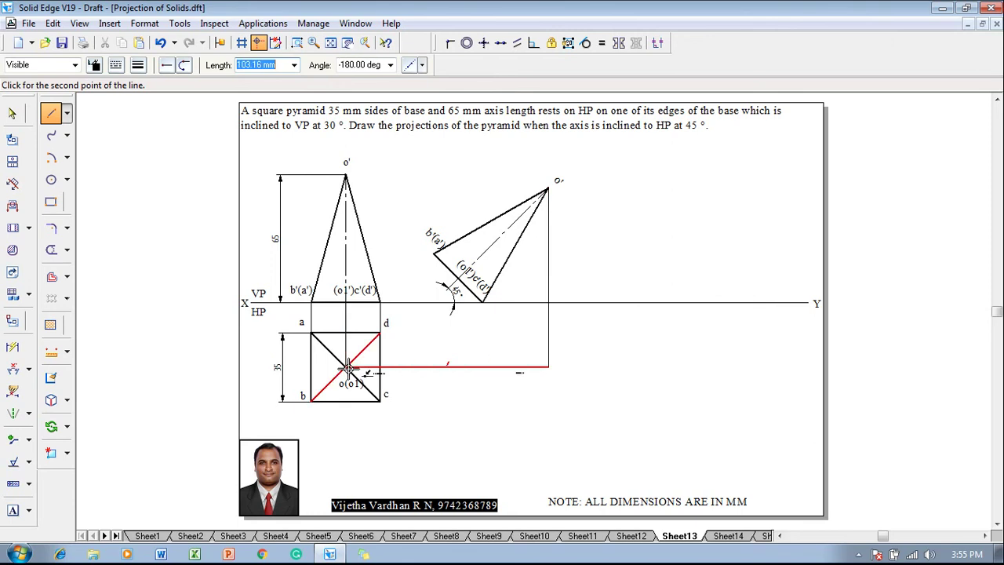
double_click(381, 366)
left_click(483, 304)
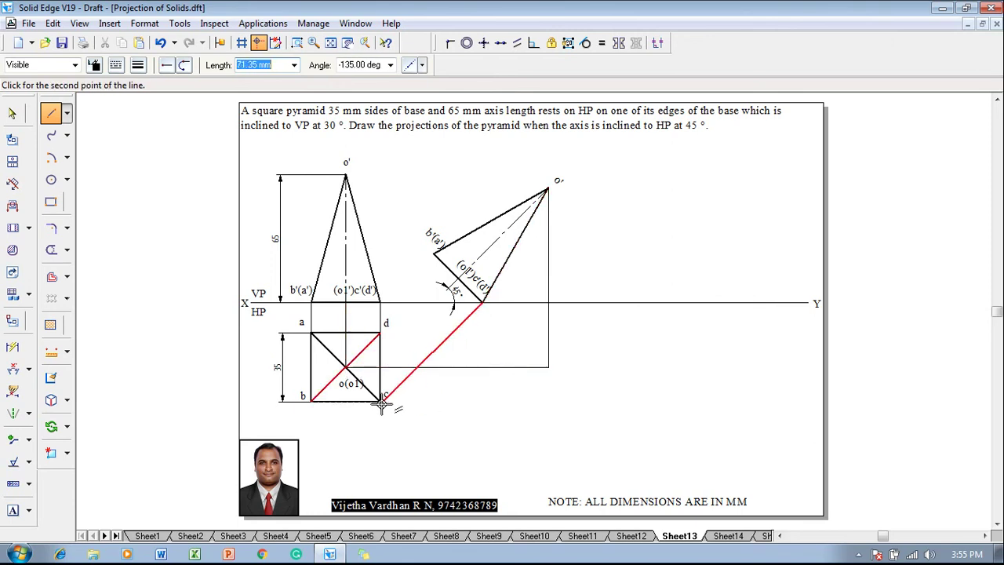
left_click(482, 401)
double_click(381, 402)
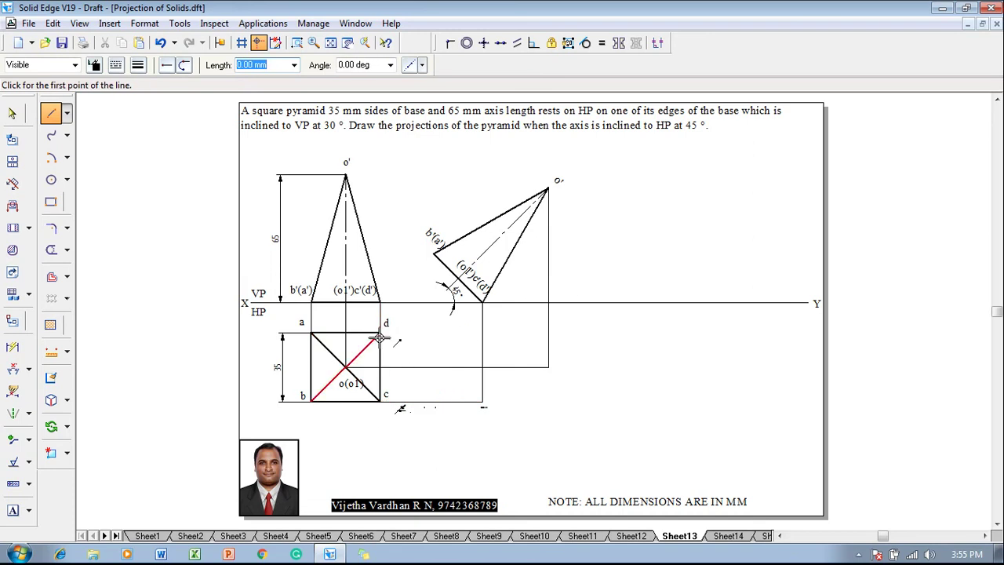
Step: Draw projectors from corner d, from b'(a'), and from the tilted axis down to o1's level
left_click(381, 332)
double_click(482, 332)
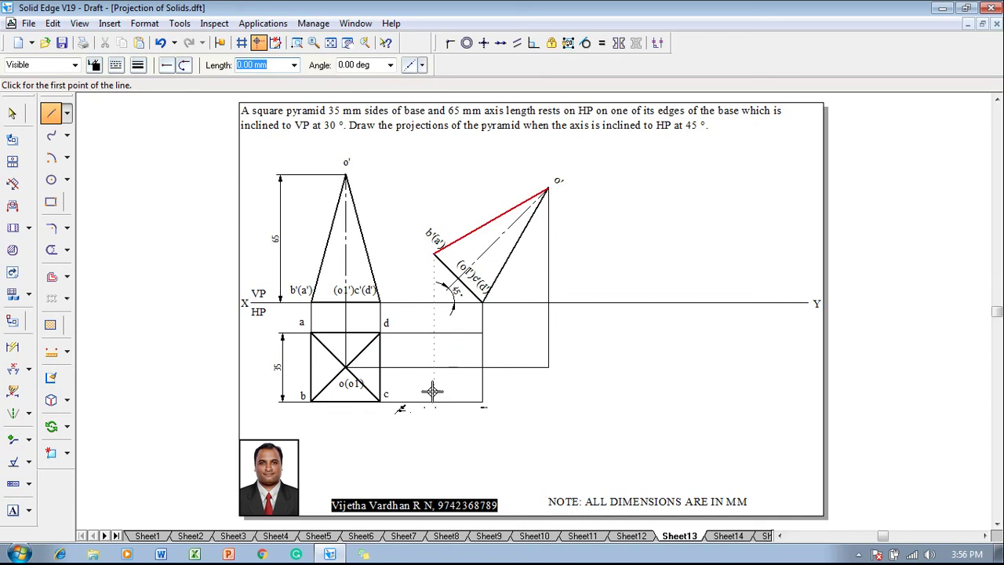
left_click(433, 255)
double_click(433, 401)
left_click(458, 290)
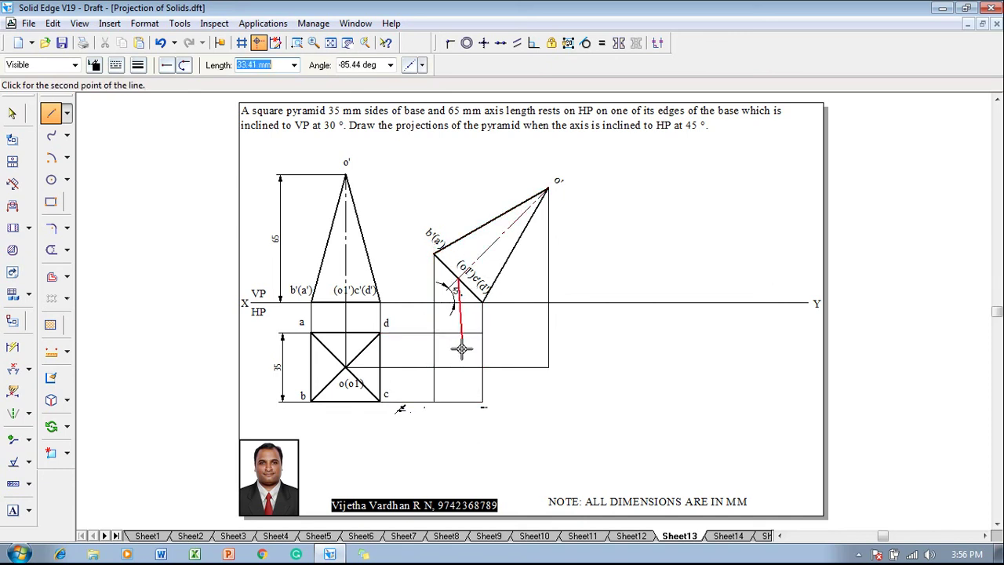
left_click(458, 366)
key("Escape")
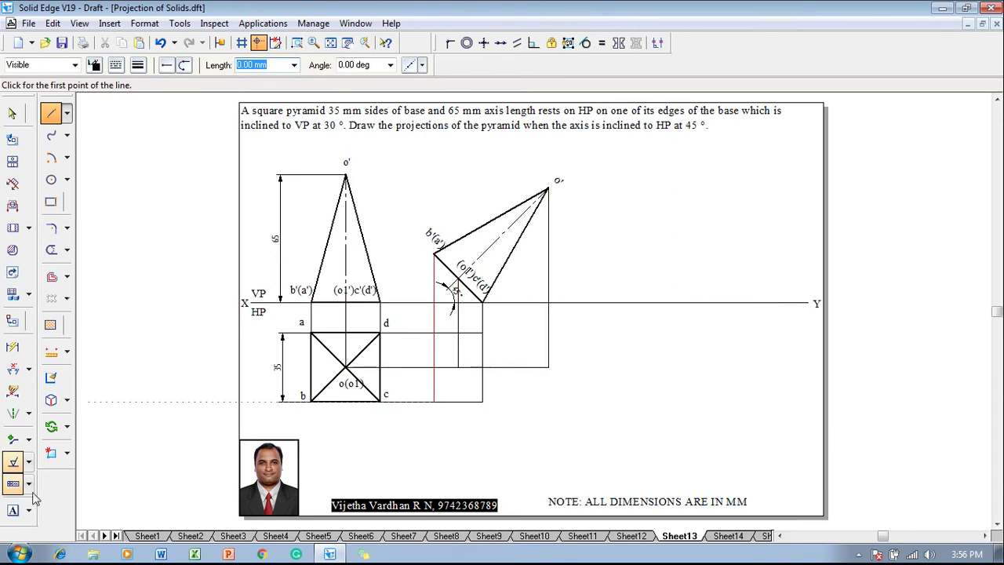
left_click(13, 510)
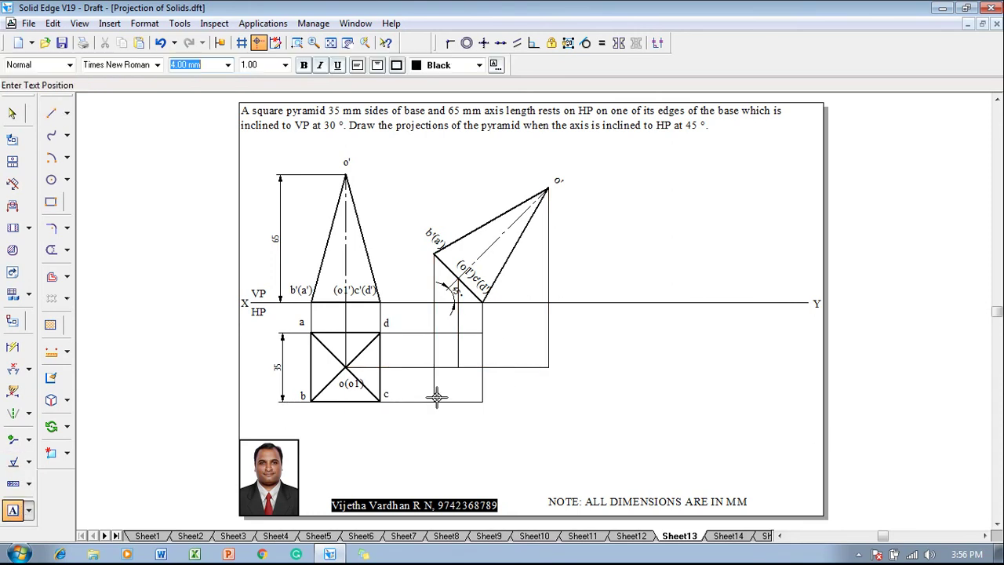
Step: Place corner labels c and d and the o1 label at the new top view's intersections
left_click(417, 317)
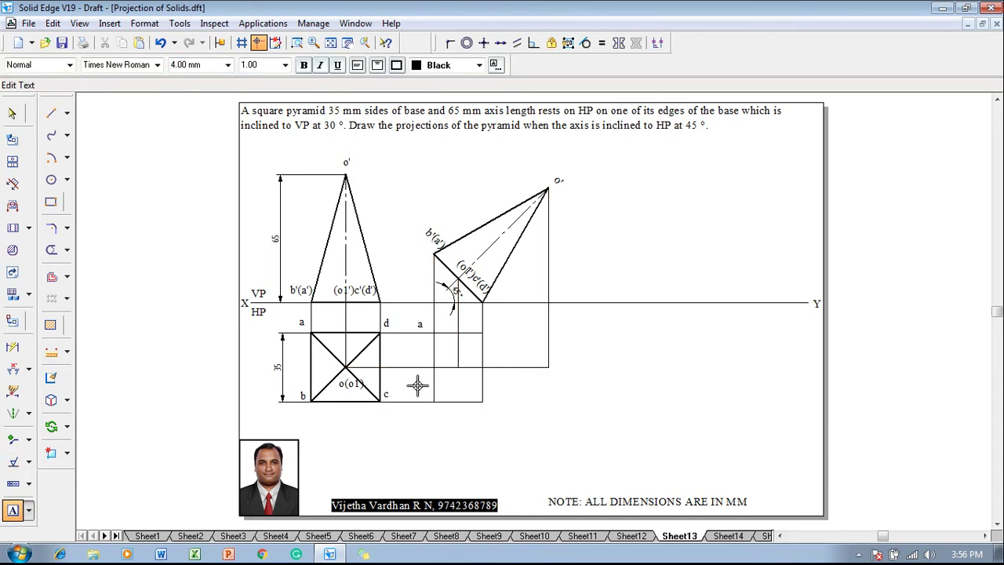
left_click(470, 384)
left_click(471, 386)
type("c")
left_click(472, 317)
type("d")
left_click(553, 362)
type("o1")
left_click(473, 394)
type("c")
key("Escape")
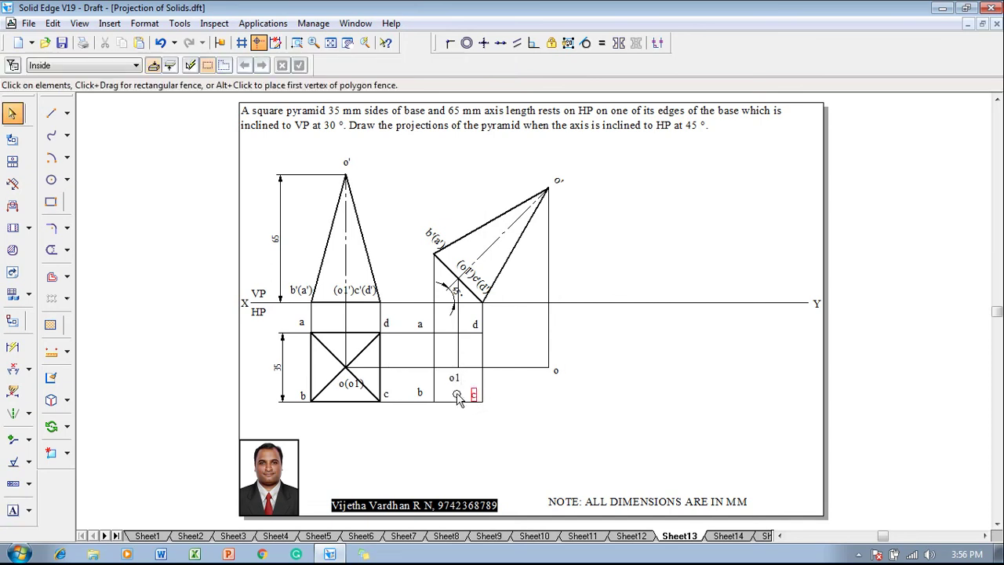
Step: Reposition labels b and a next to their corners
left_click(424, 394)
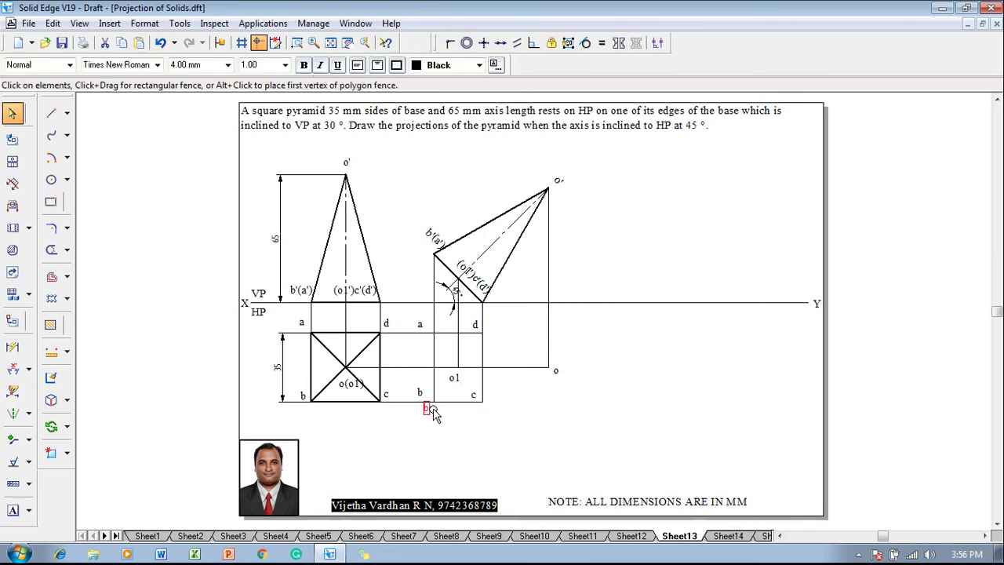
left_click_drag(437, 415, 482, 414)
left_click(430, 330)
left_click_drag(433, 333, 441, 333)
left_click(531, 401)
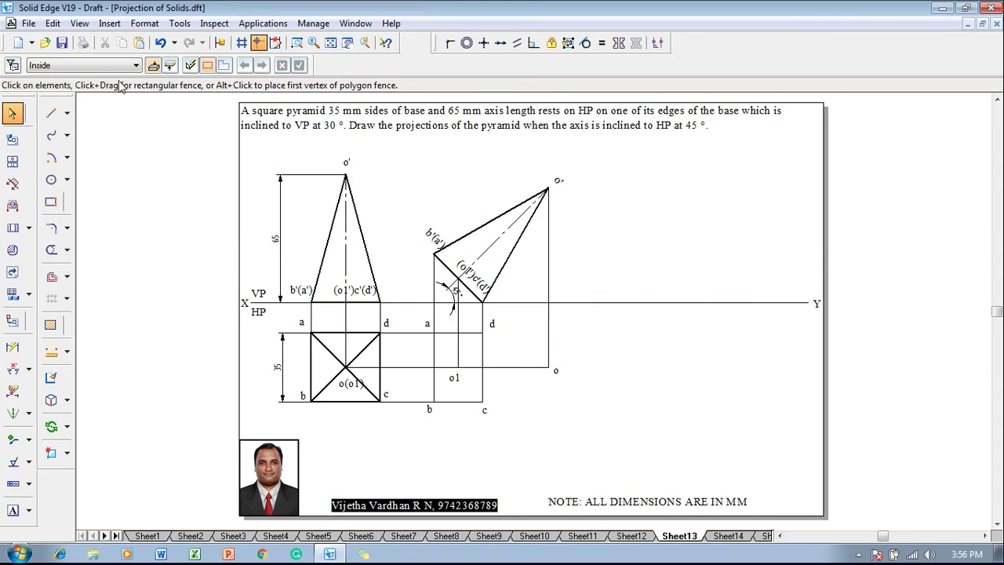
Step: Draw the thick visible outline a–b–c–o–d of the second top view
left_click(51, 113)
left_click(138, 65)
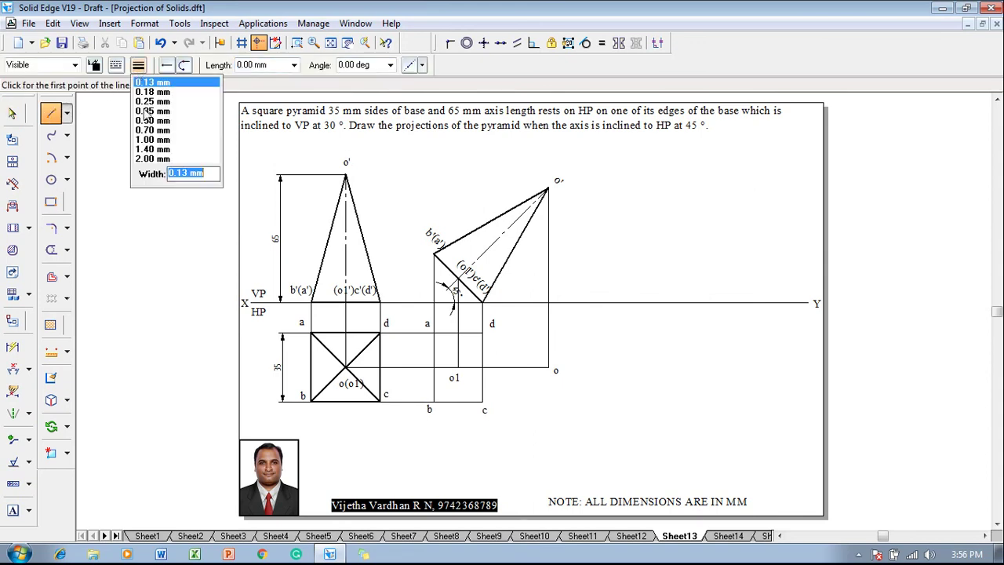
left_click(145, 128)
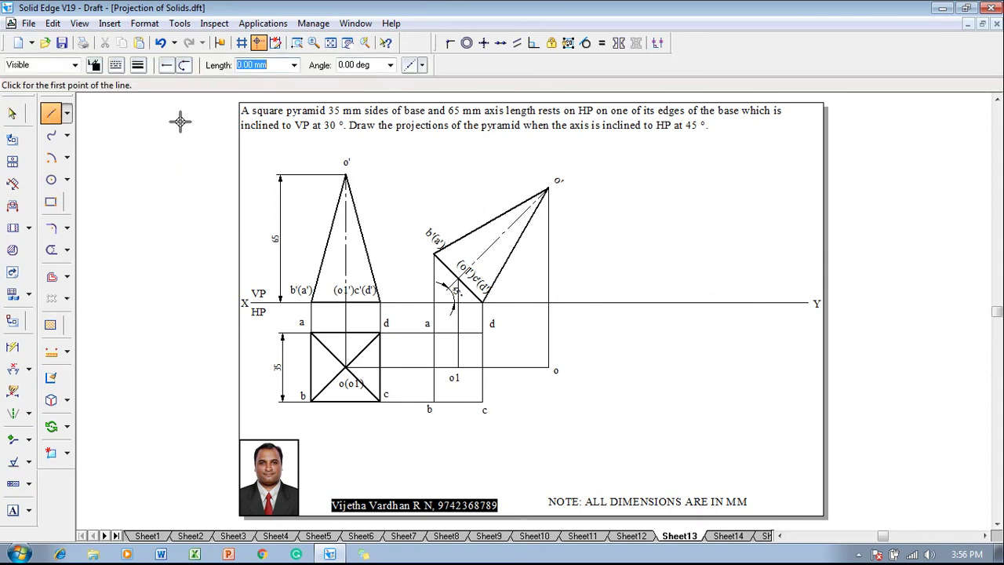
left_click(434, 333)
left_click(435, 402)
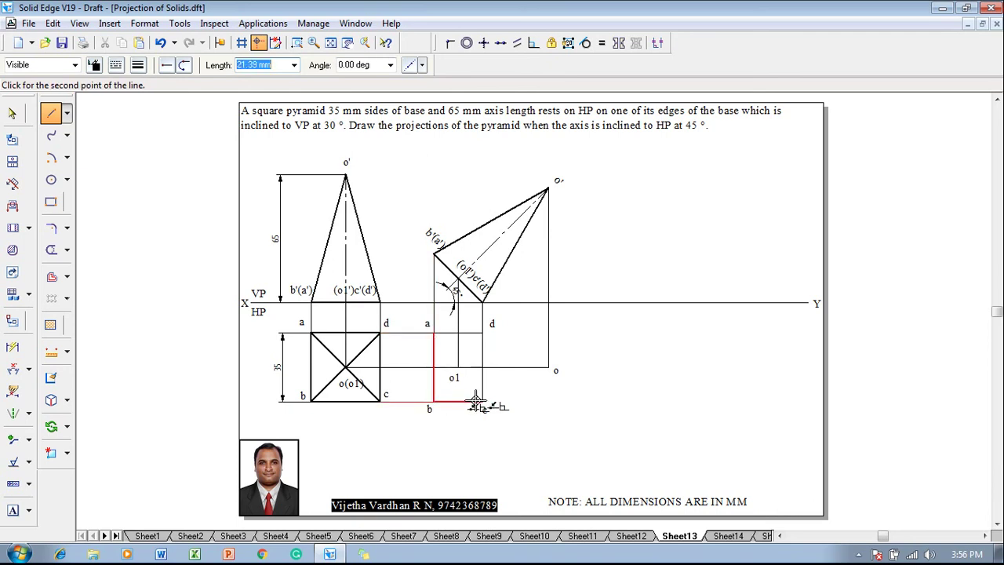
left_click(482, 401)
left_click(547, 366)
left_click(473, 337)
key("Escape")
key("Escape")
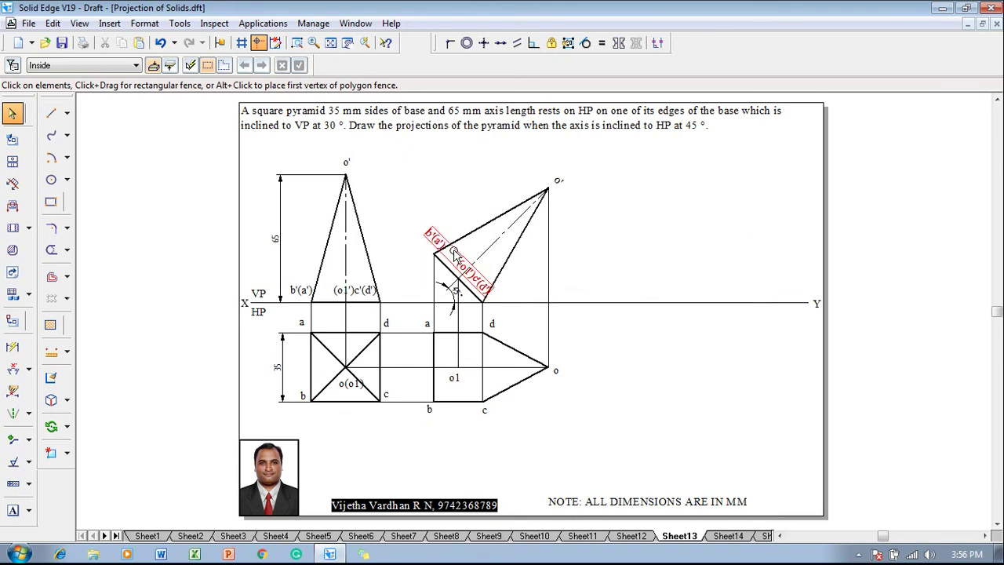
Step: Draw the hidden edge from d down to c as a dashed line
left_click(51, 113)
left_click(138, 66)
left_click(117, 67)
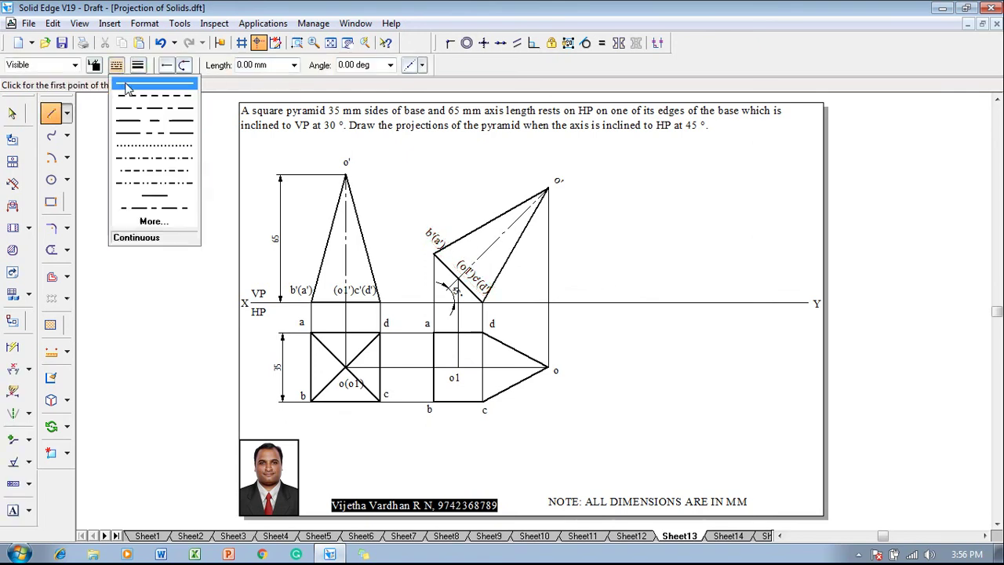
left_click(146, 83)
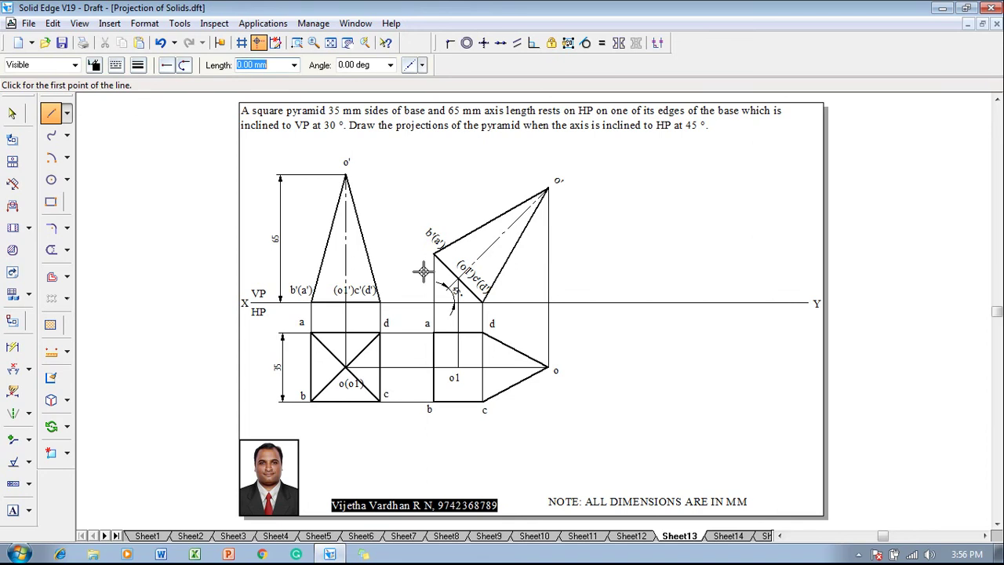
left_click(482, 333)
left_click(483, 401)
key("Escape")
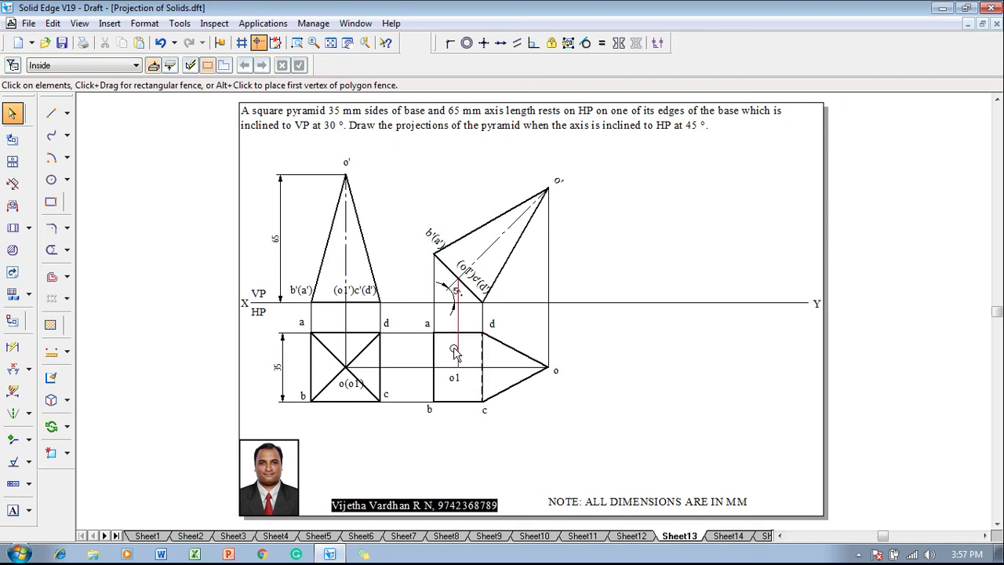
Step: Draw continuous 0.50 mm slant edges from apex o to a and from b to o
left_click(51, 113)
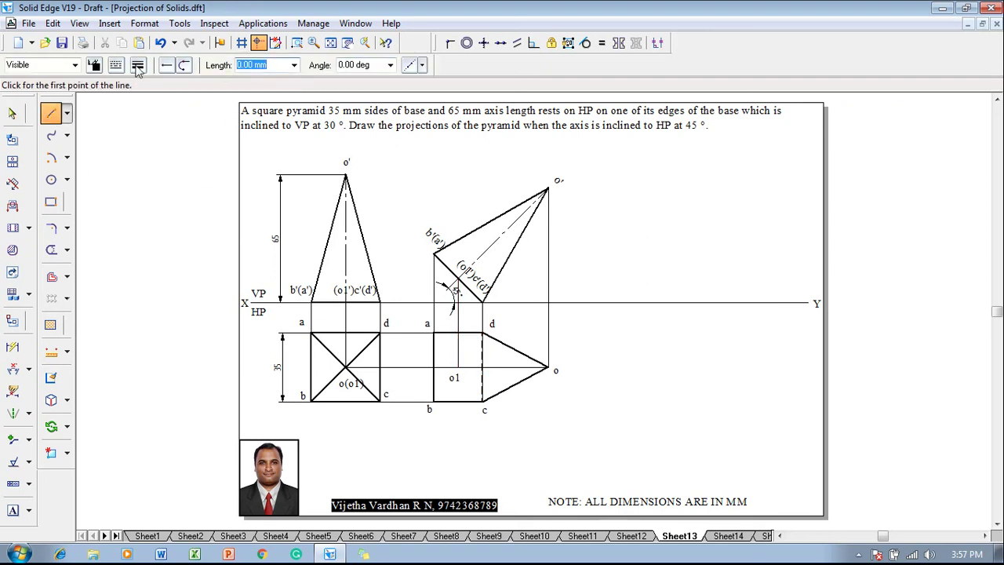
left_click(138, 65)
left_click(146, 121)
left_click(115, 65)
left_click(149, 93)
left_click(549, 366)
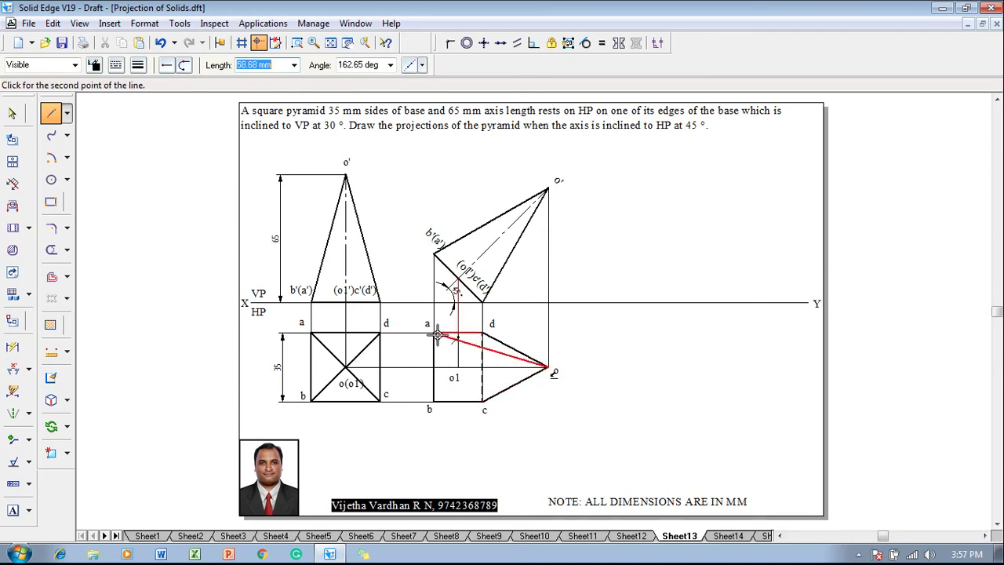
left_click(433, 333)
left_click(434, 401)
left_click(545, 366)
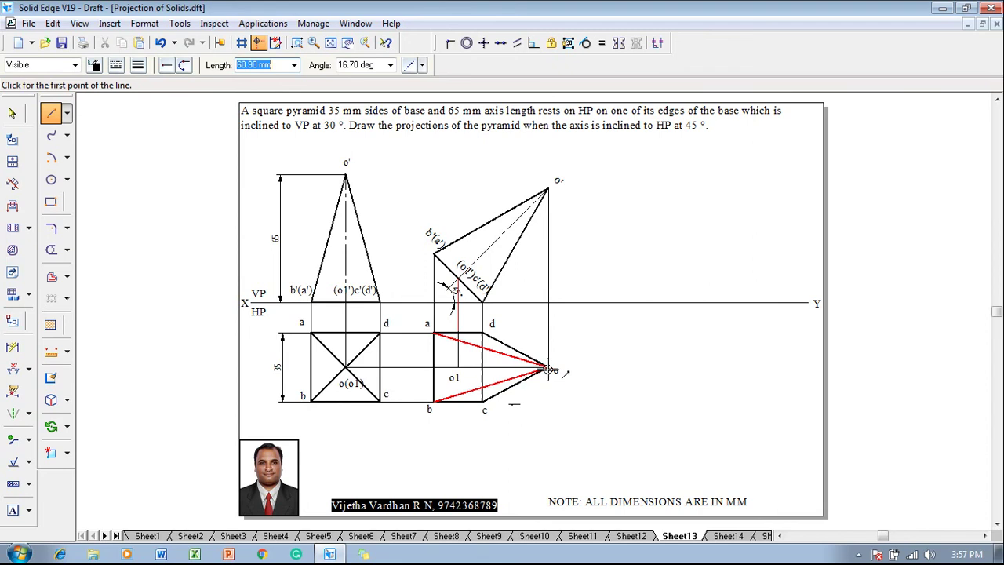
key("Escape")
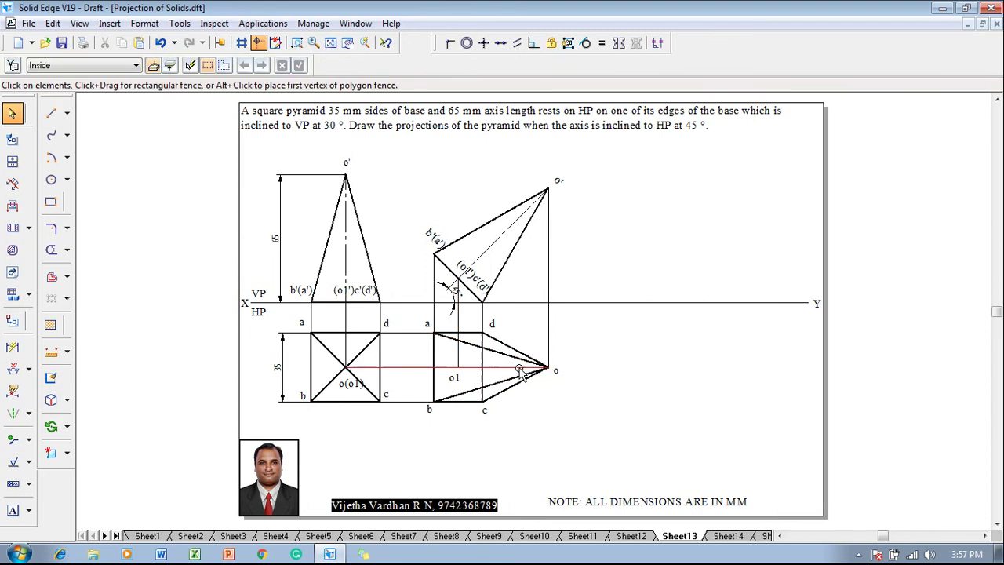
Step: Select and then deselect the horizontal construction line through o1
left_click(451, 366)
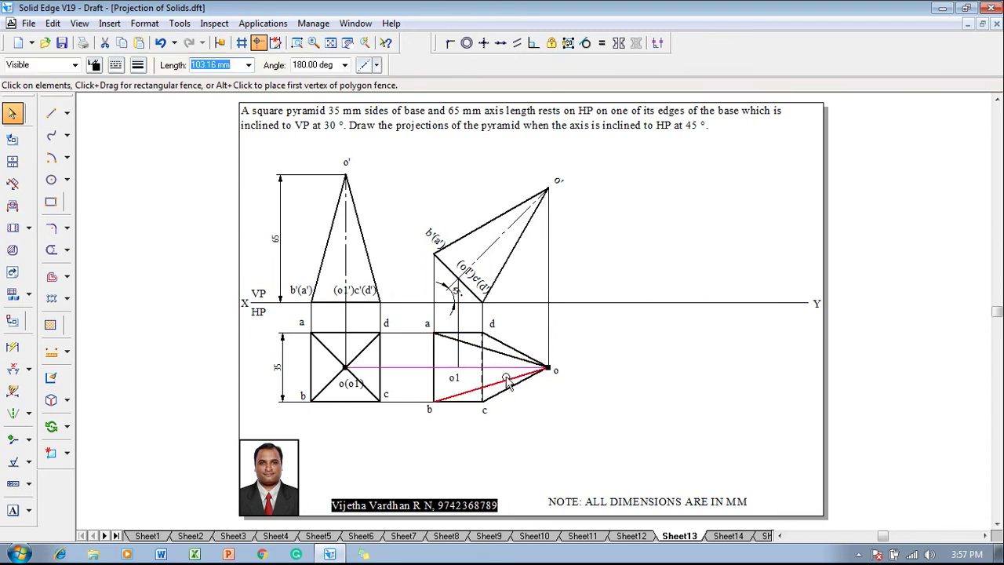
key("Escape")
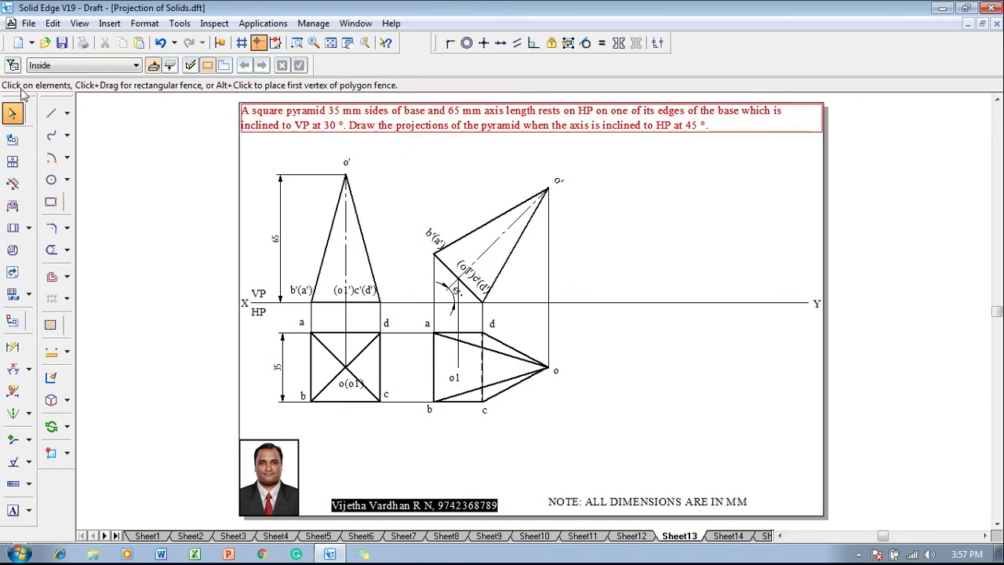
left_click(51, 113)
left_click(137, 65)
left_click(141, 88)
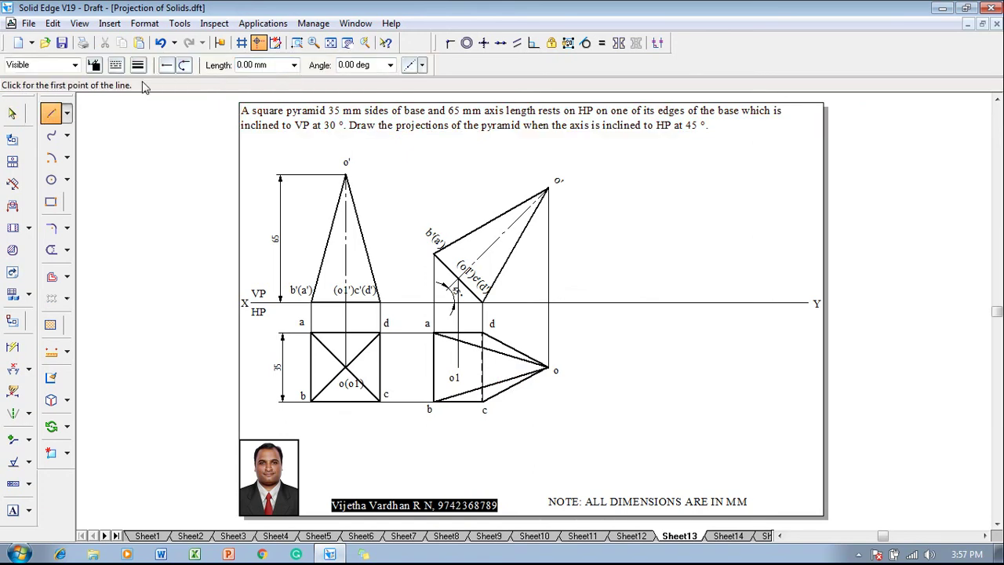
Step: Draw a line from the square's centre o(o1) across to o1 and on to apex o
left_click(139, 66)
left_click(149, 87)
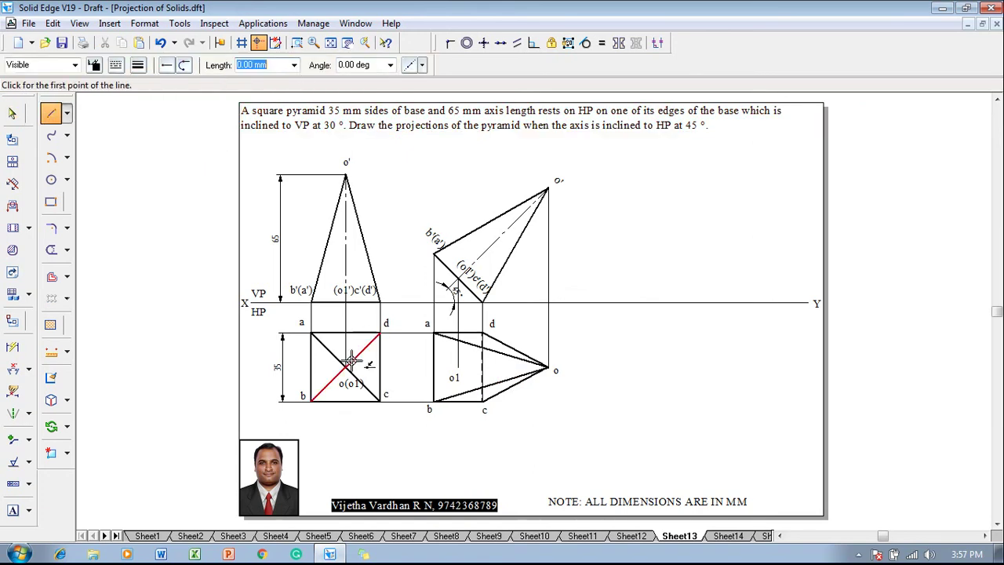
left_click(346, 366)
left_click(459, 367)
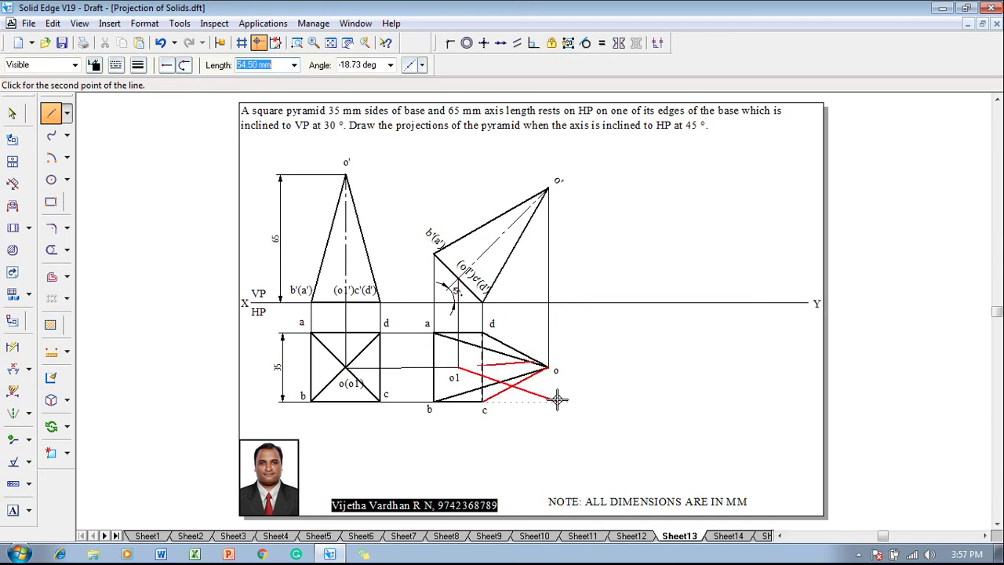
key("Escape")
left_click(51, 113)
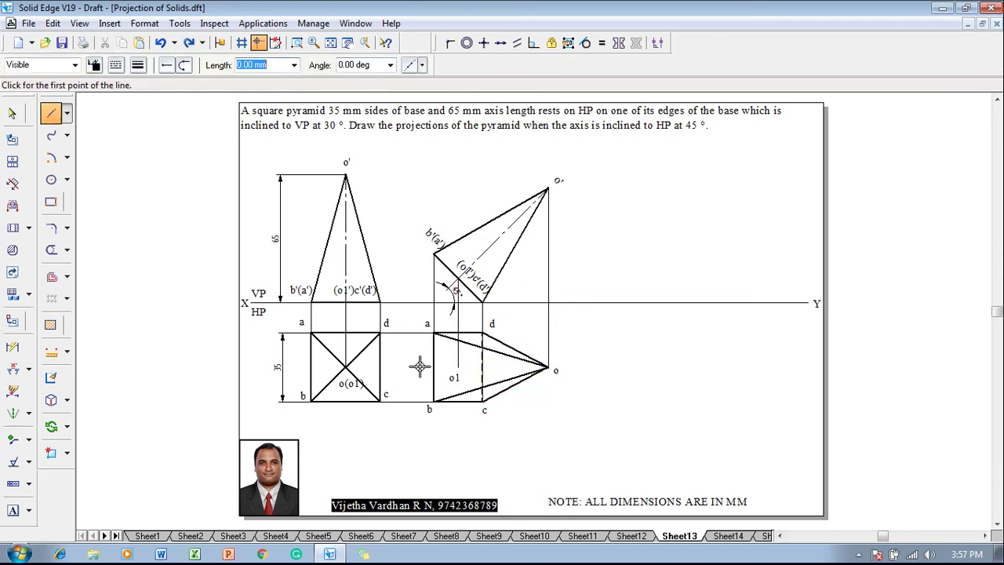
left_click(345, 366)
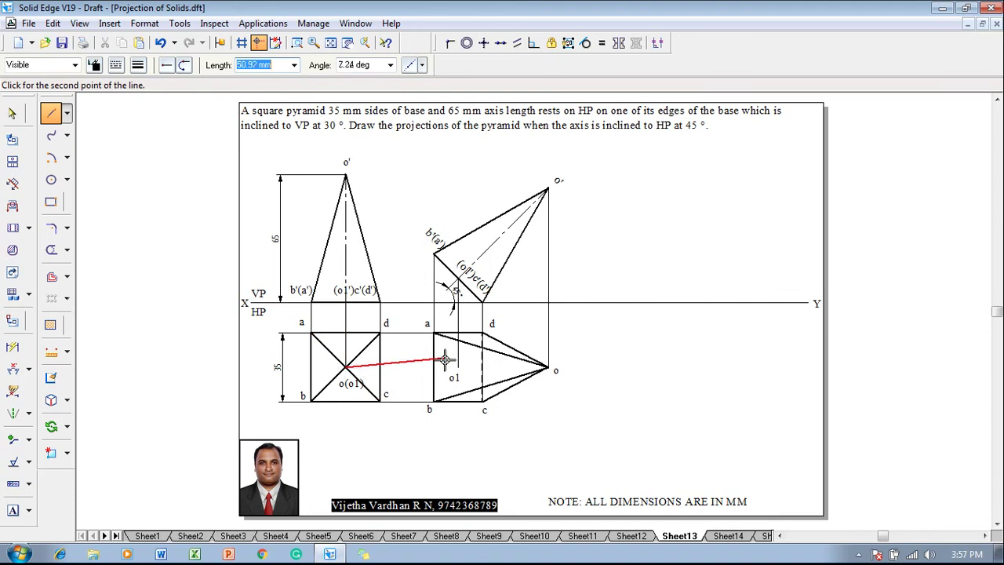
left_click(459, 367)
left_click(547, 366)
key("Escape")
key("Escape")
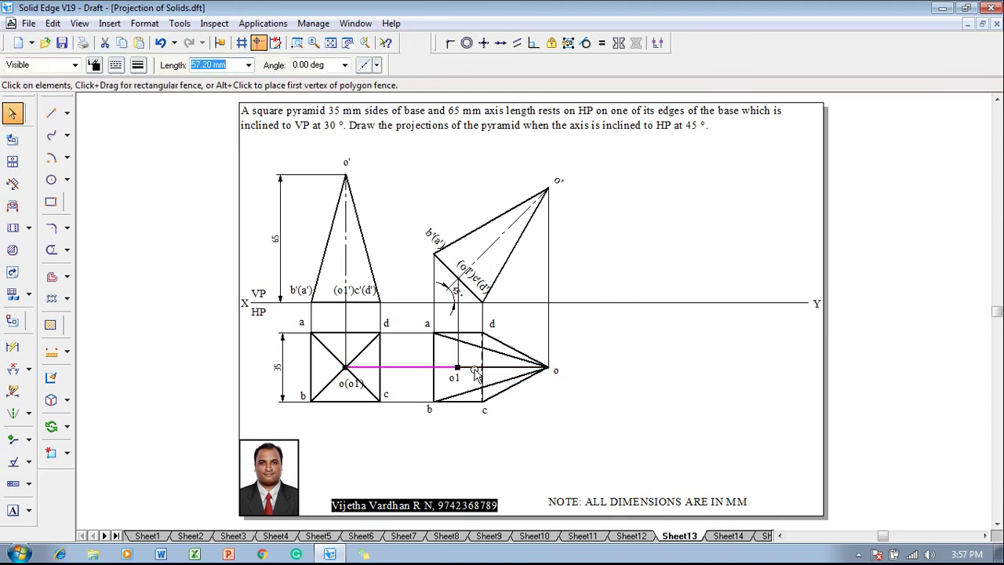
Step: Give the o1–o axis line a 0.18 mm width and a dashed line type
left_click(115, 64)
left_click(137, 65)
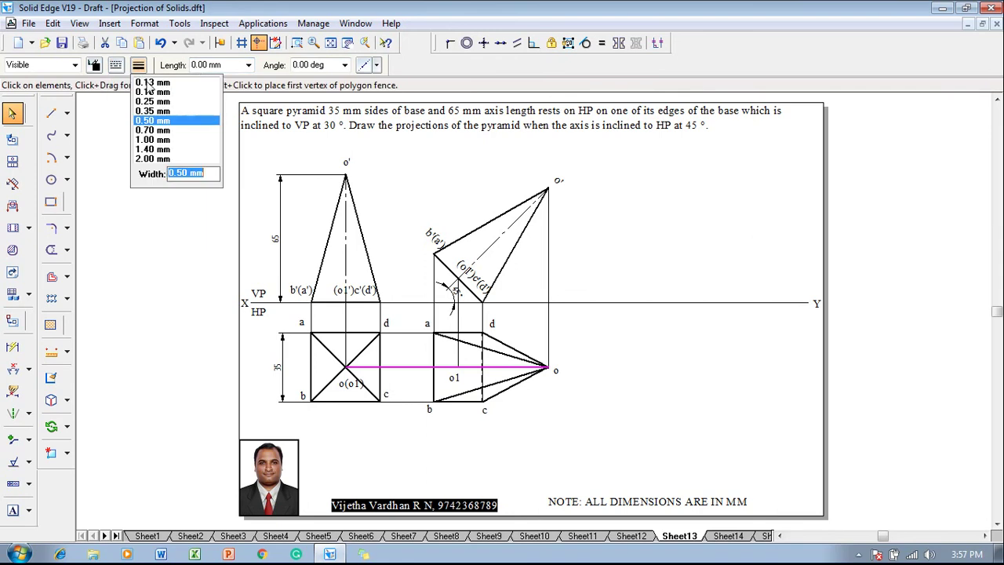
left_click(149, 91)
left_click(498, 366)
left_click(116, 65)
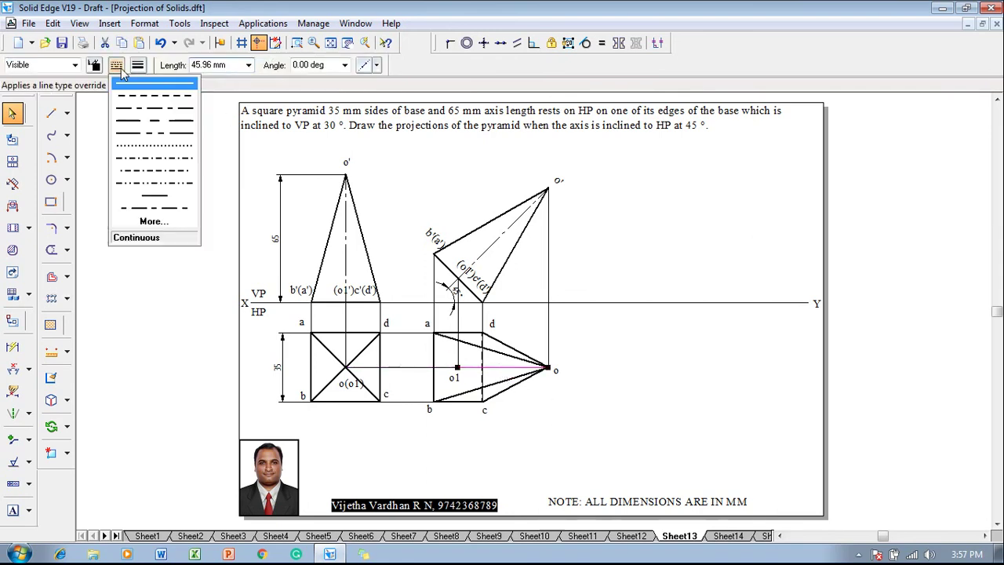
left_click(122, 112)
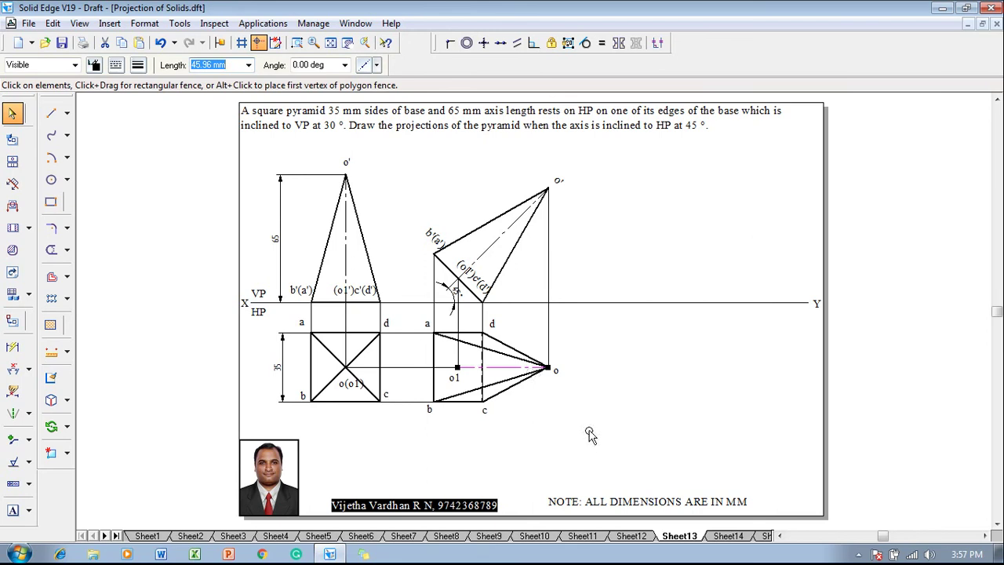
key("Escape")
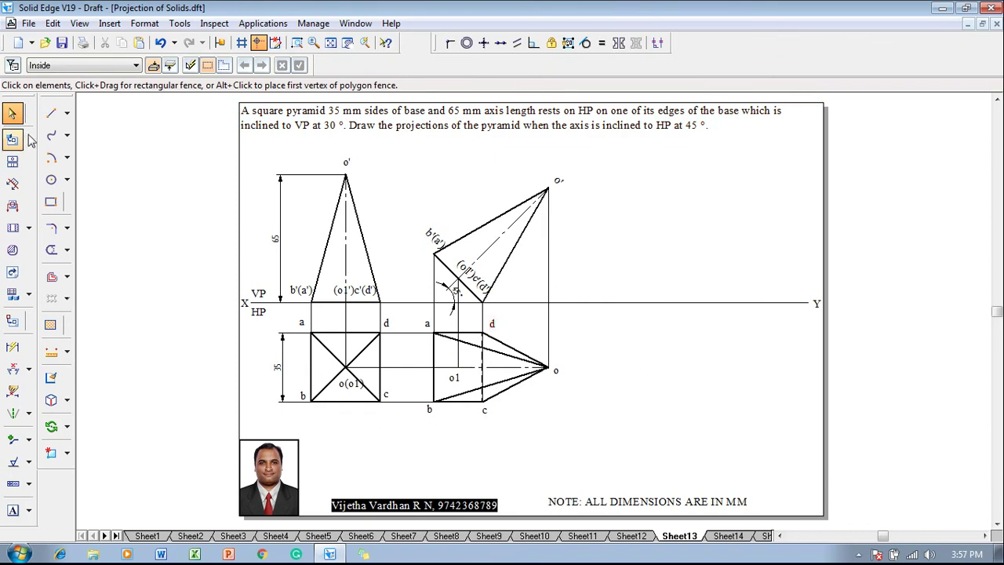
Step: Draw a thin inclined line to the right of the views
left_click(51, 113)
left_click(138, 66)
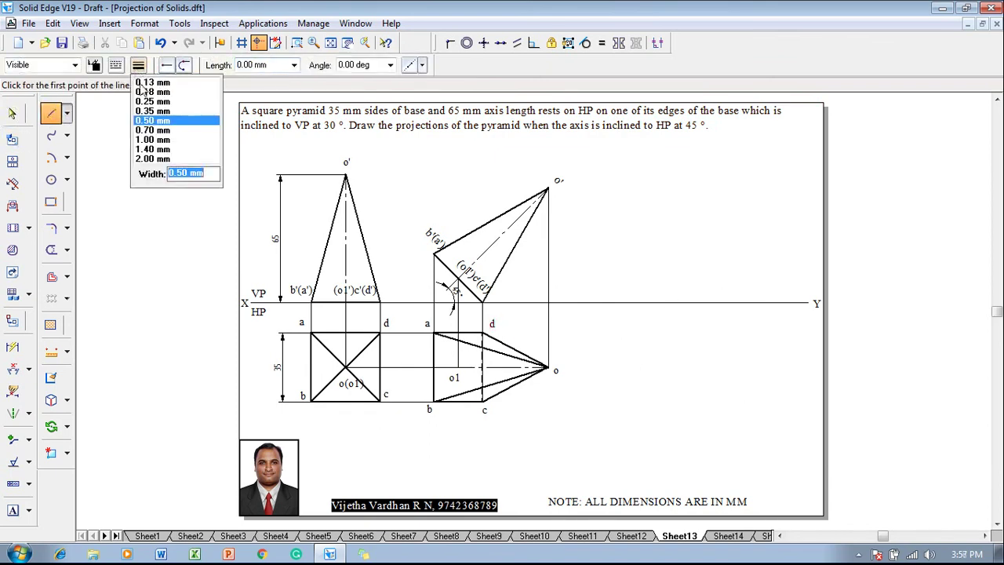
left_click(142, 90)
left_click(587, 349)
left_click(773, 433)
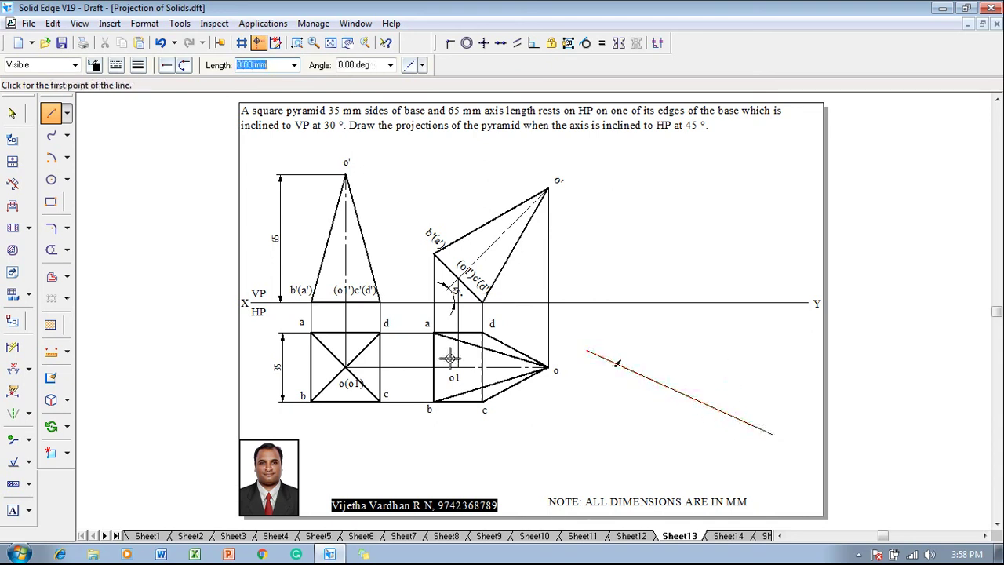
Step: Dimension the line at 30° to the XY line and fence-select the second top view
left_click(13, 370)
left_click(627, 368)
left_click(681, 303)
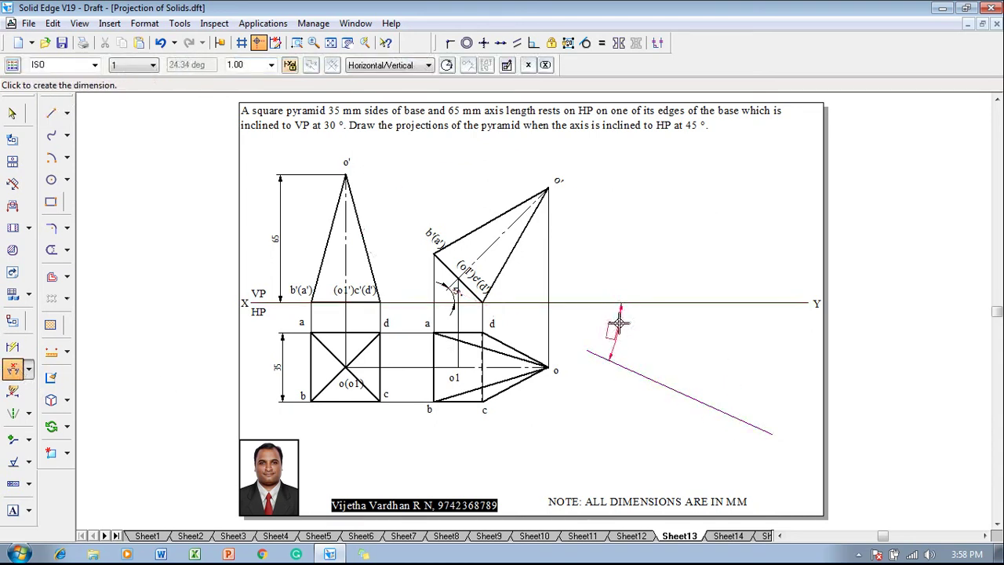
left_click(584, 322)
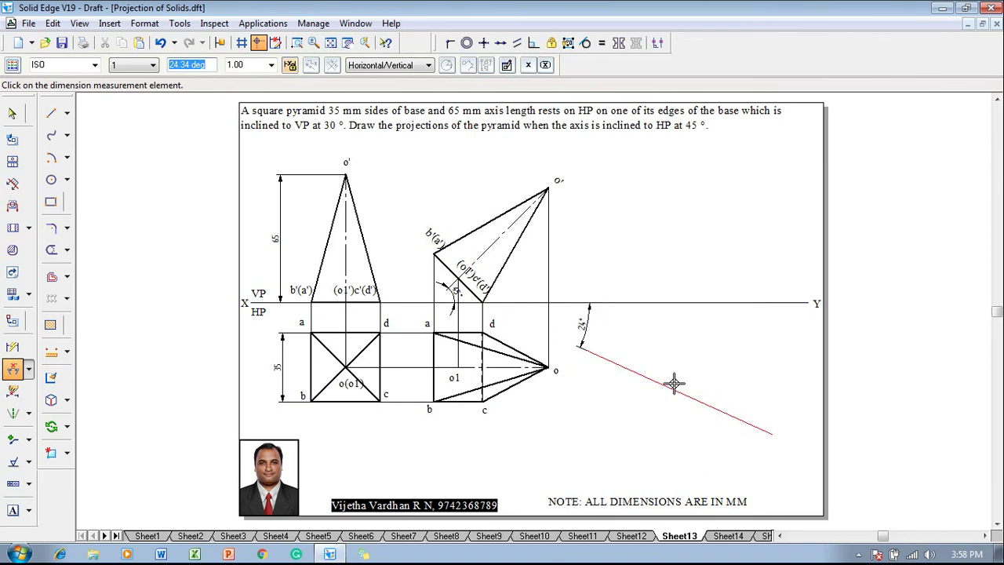
type("30")
key("Return")
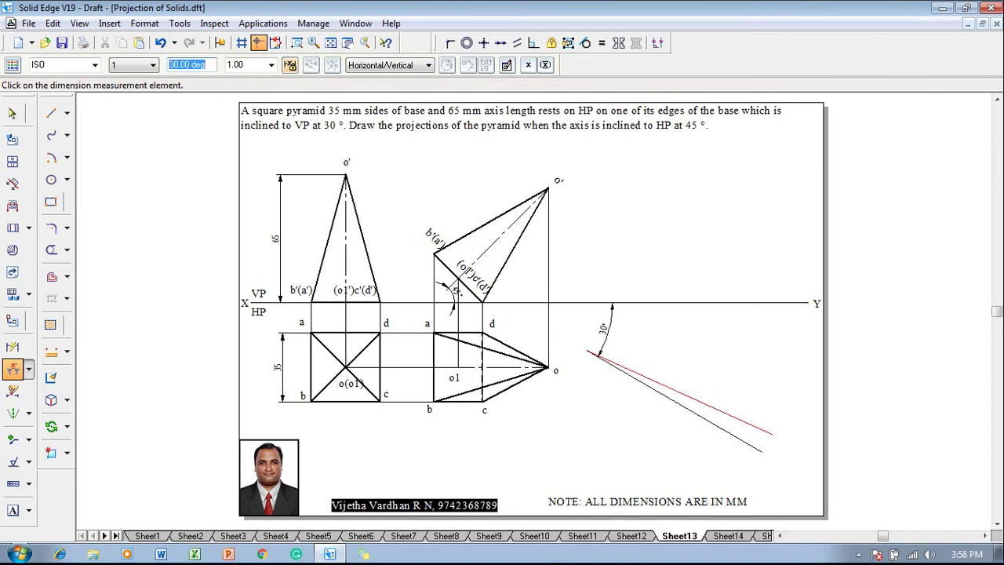
key("Escape")
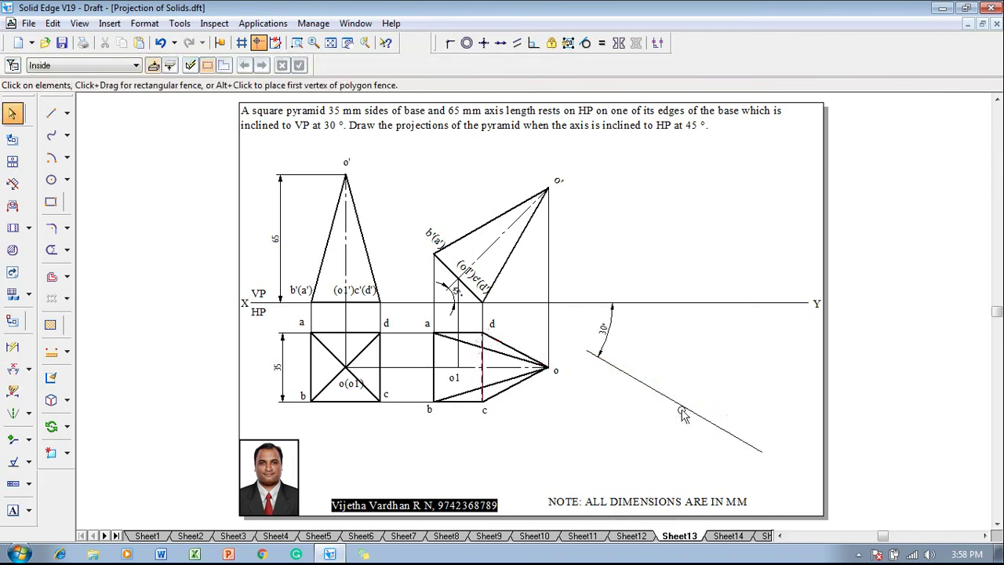
left_click_drag(593, 447, 400, 311)
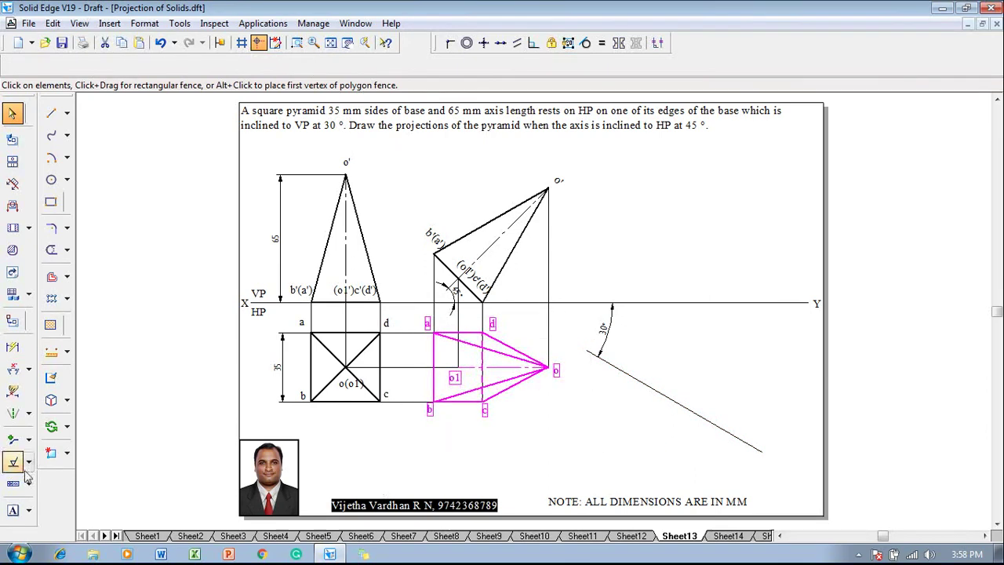
Step: Place a copy of the second top view at the 30° line, anchored at corner d
left_click(66, 426)
left_click(98, 427)
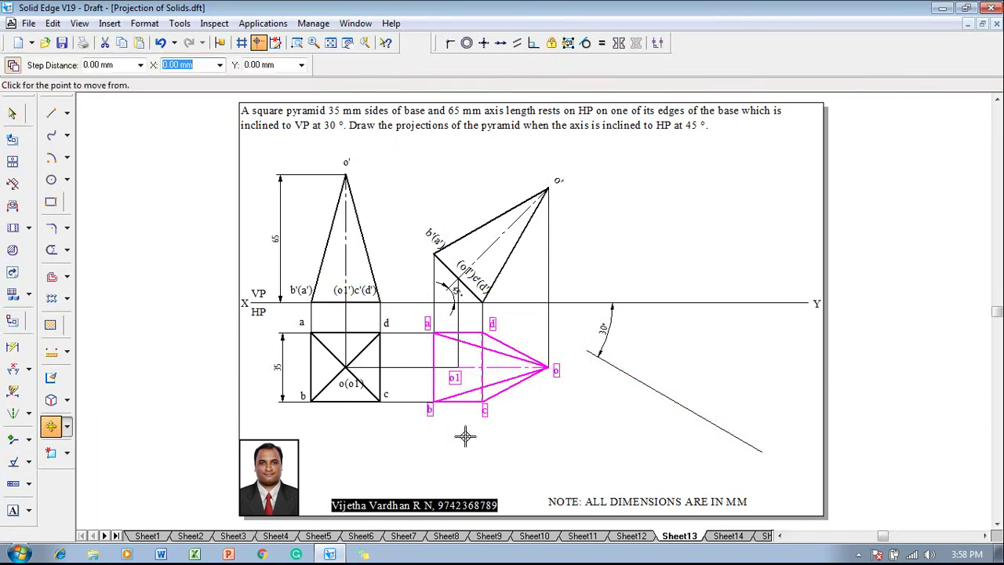
left_click(483, 333)
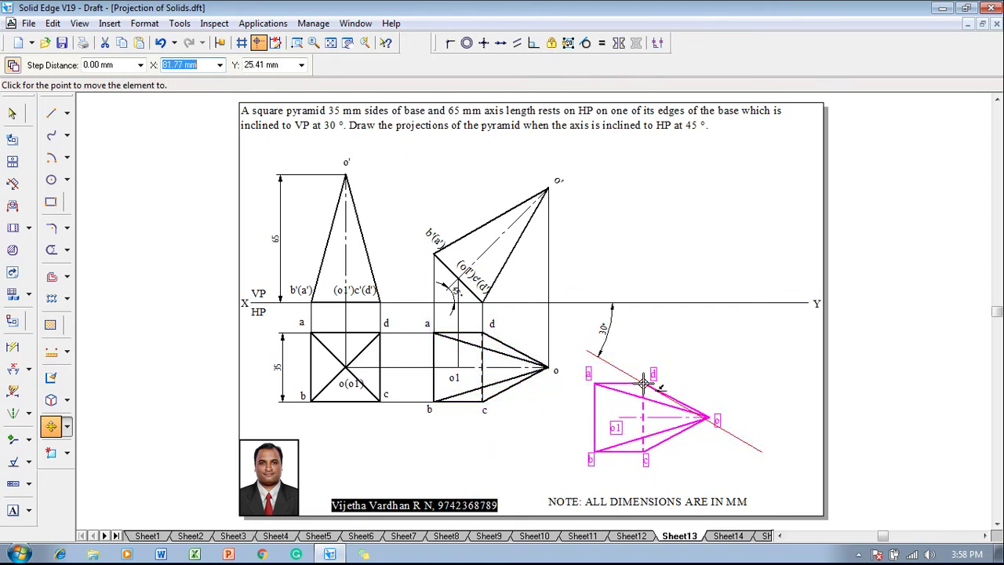
left_click(649, 384)
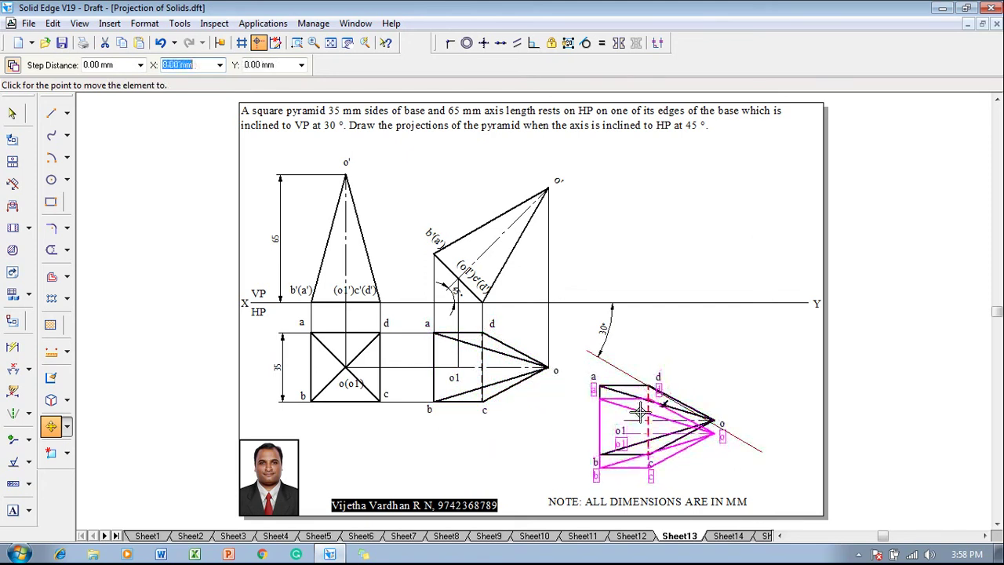
Step: Rotate the copy about corner d so its base edge lies along the 30° line
left_click(67, 426)
left_click(102, 442)
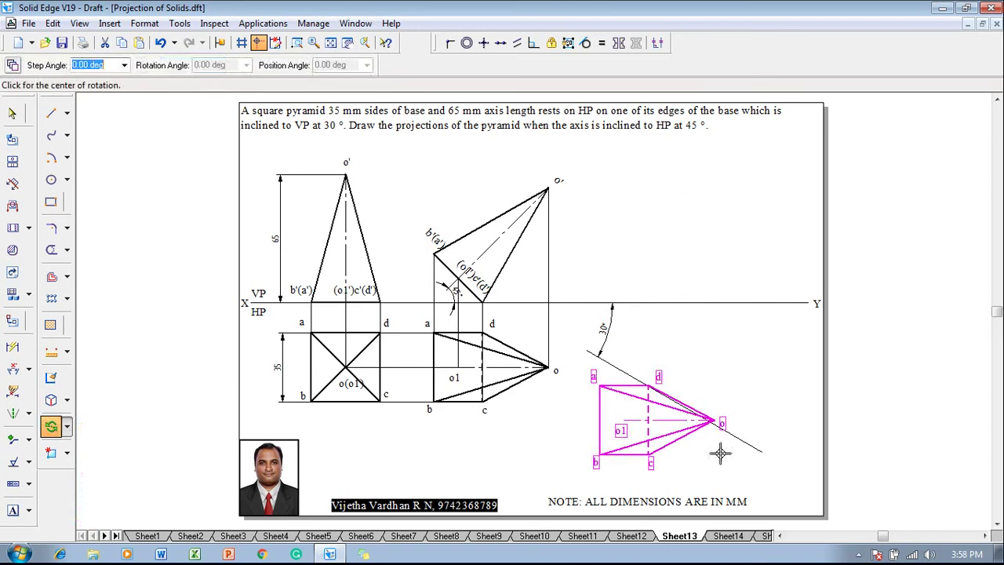
left_click(649, 386)
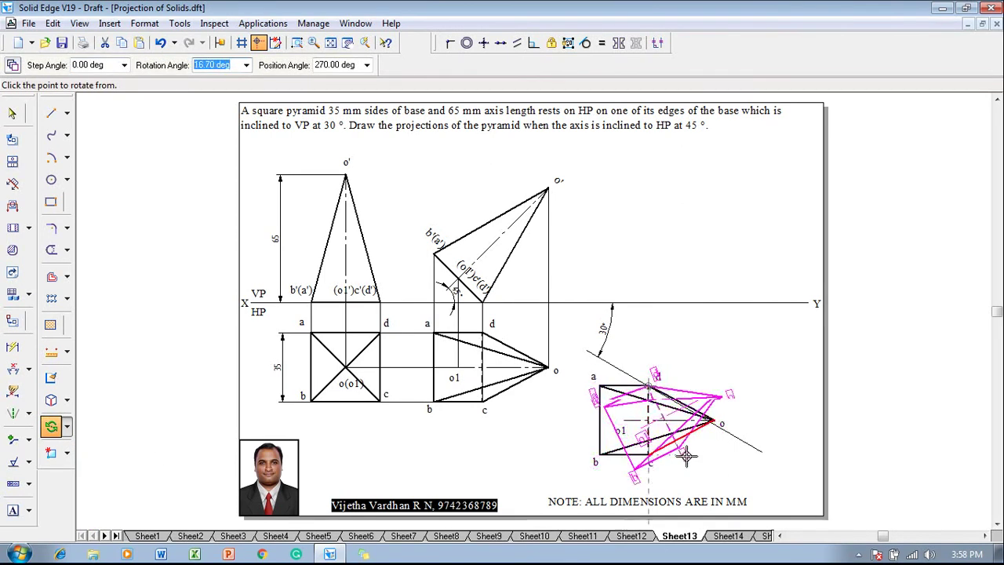
left_click(729, 433)
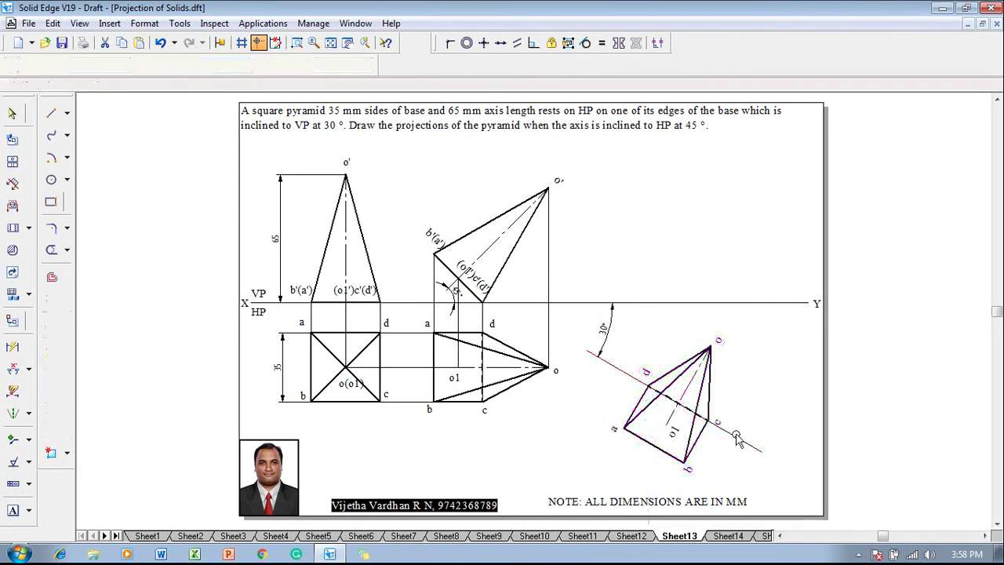
left_click(773, 424)
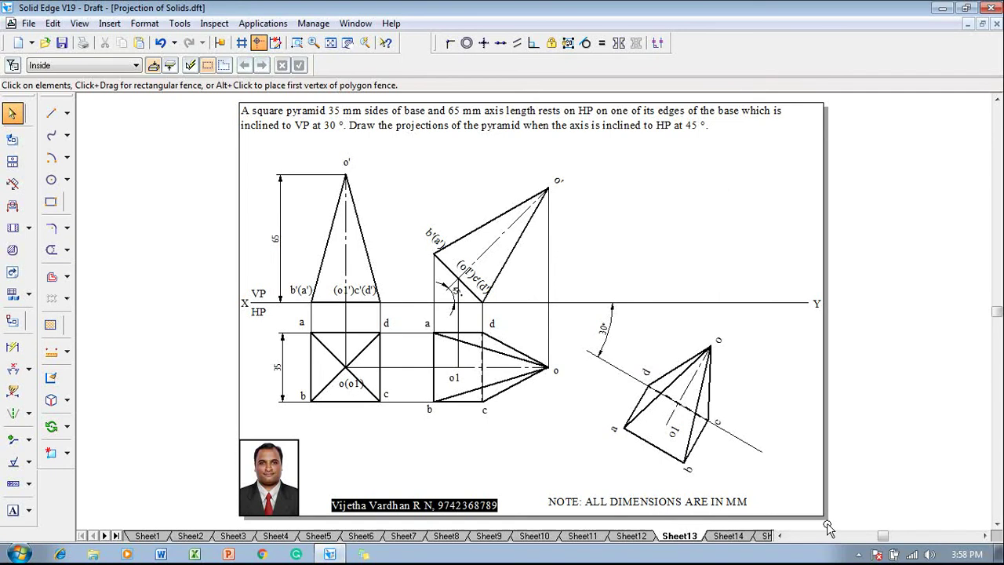
Step: Draw 0.13 mm projectors from c and d to XY, and from o1 to the o' level
left_click(51, 113)
left_click(138, 66)
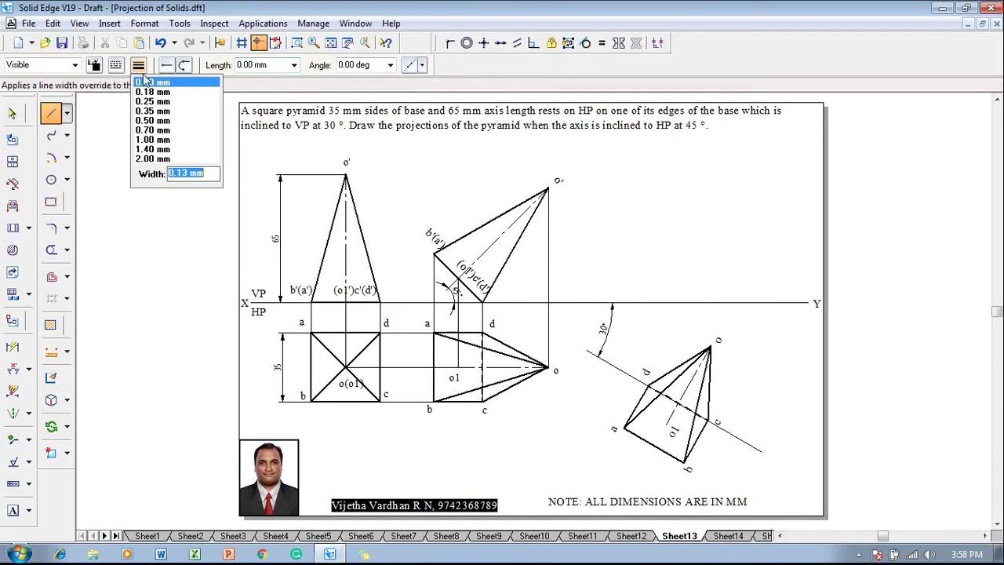
left_click(152, 81)
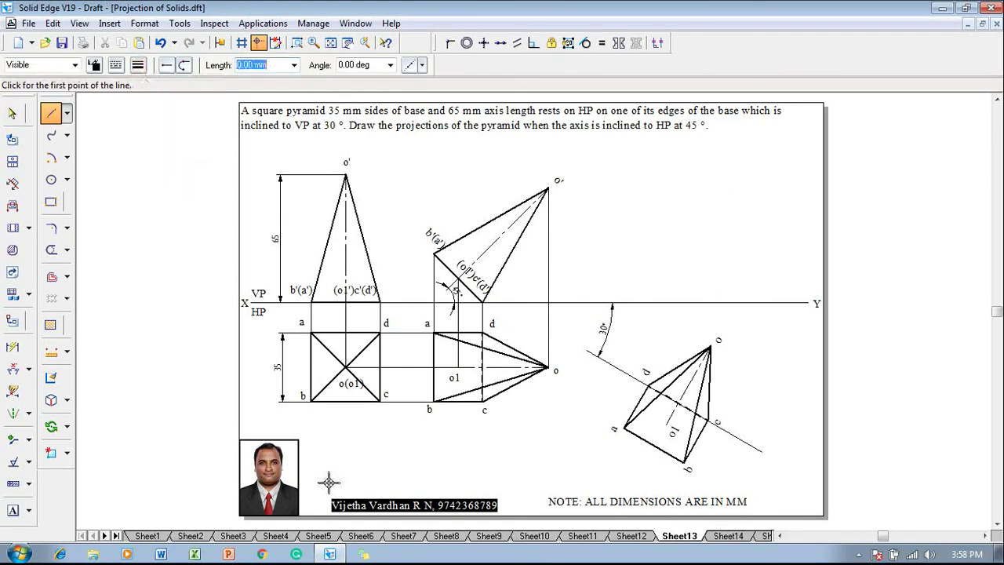
left_click(708, 420)
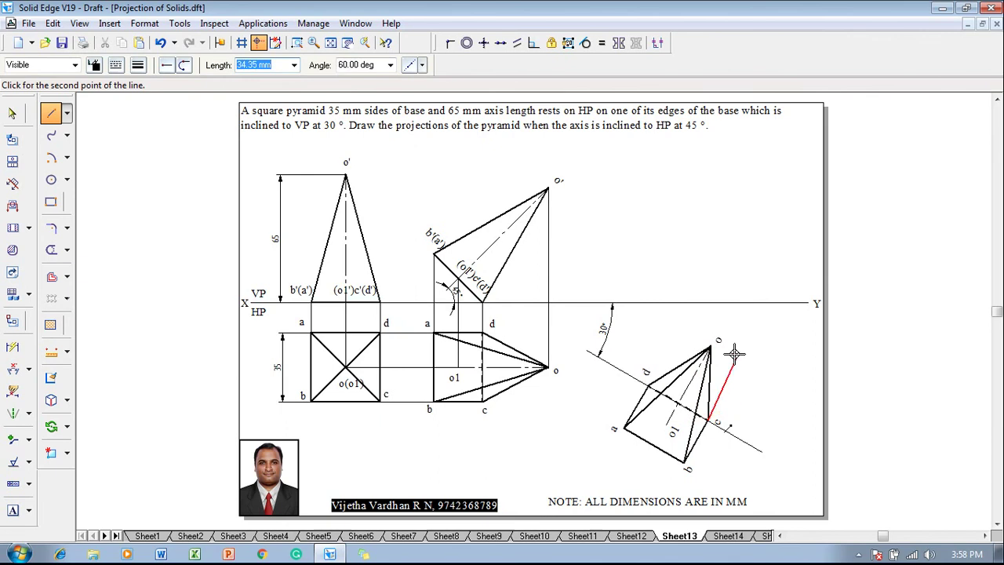
left_click(712, 303)
left_click(648, 384)
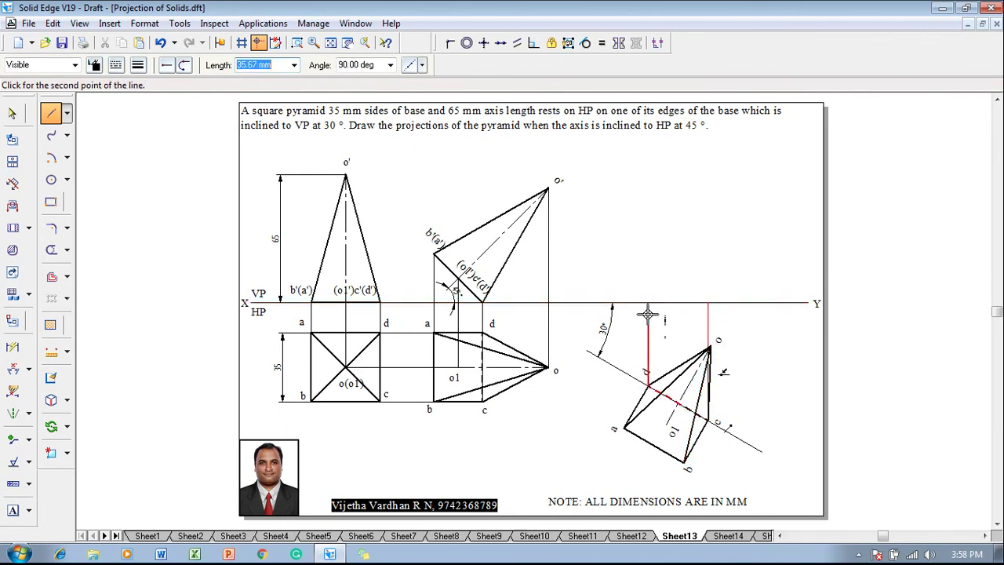
left_click(648, 304)
left_click(667, 425)
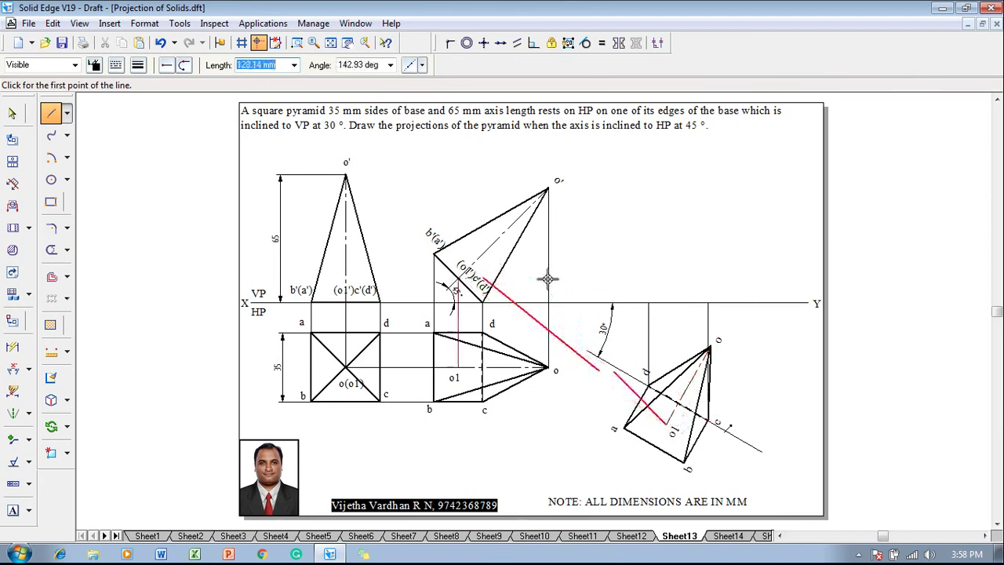
left_click(668, 278)
left_click(667, 278)
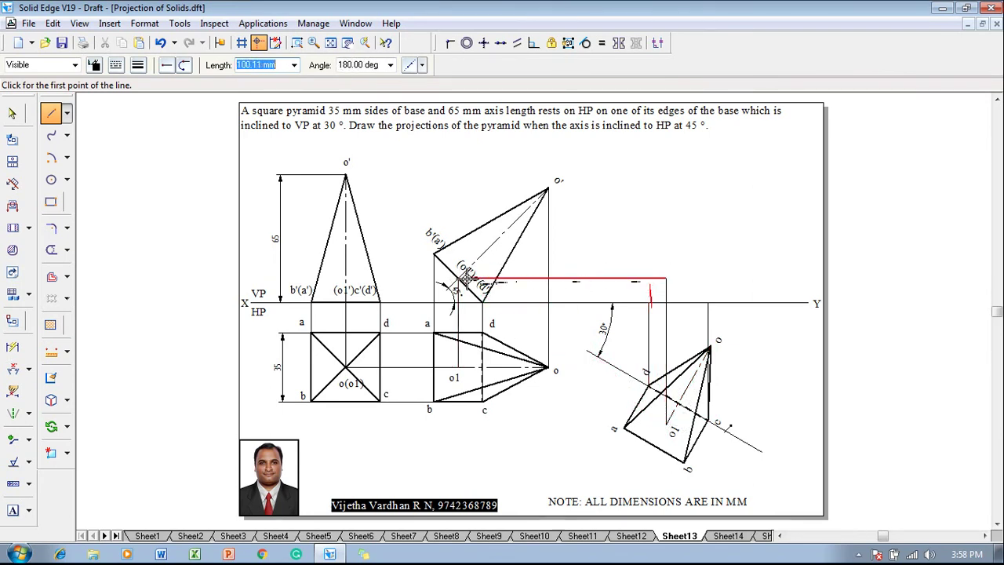
left_click(482, 278)
Step: Project b and a up to the b'(a') locus, and apex o up level with o'
left_click(684, 461)
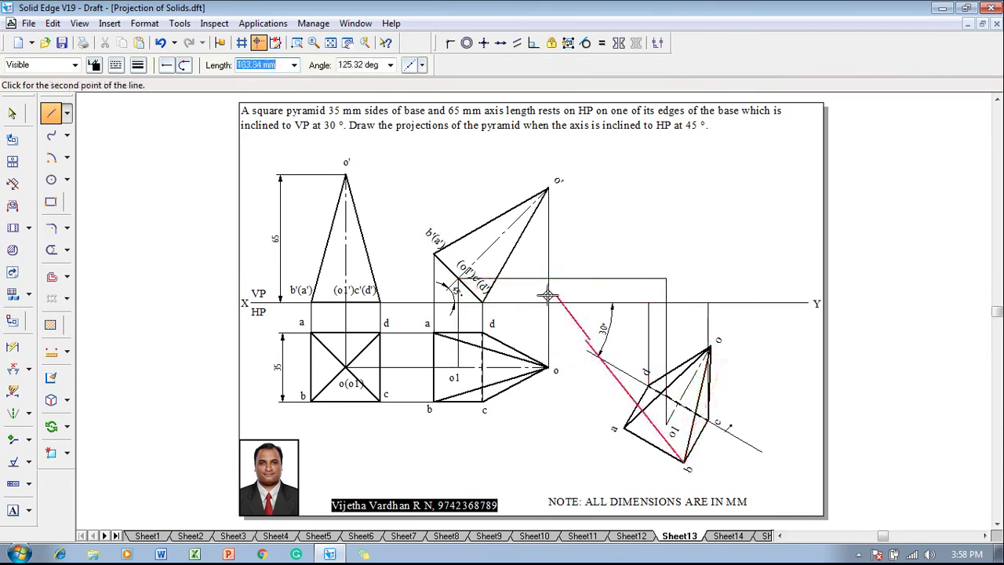
left_click(684, 255)
left_click(433, 255)
left_click(624, 427)
left_click(624, 255)
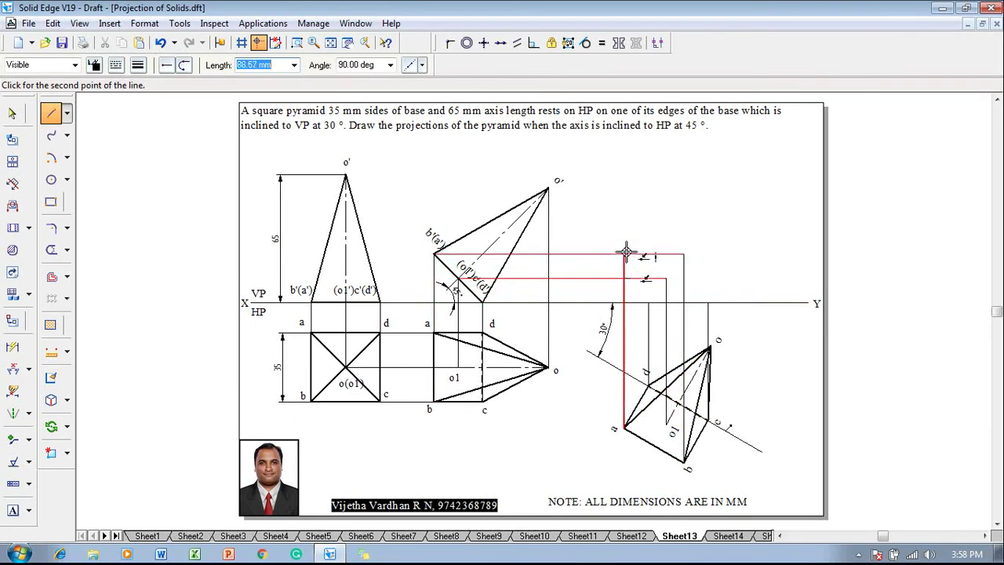
right_click(712, 343)
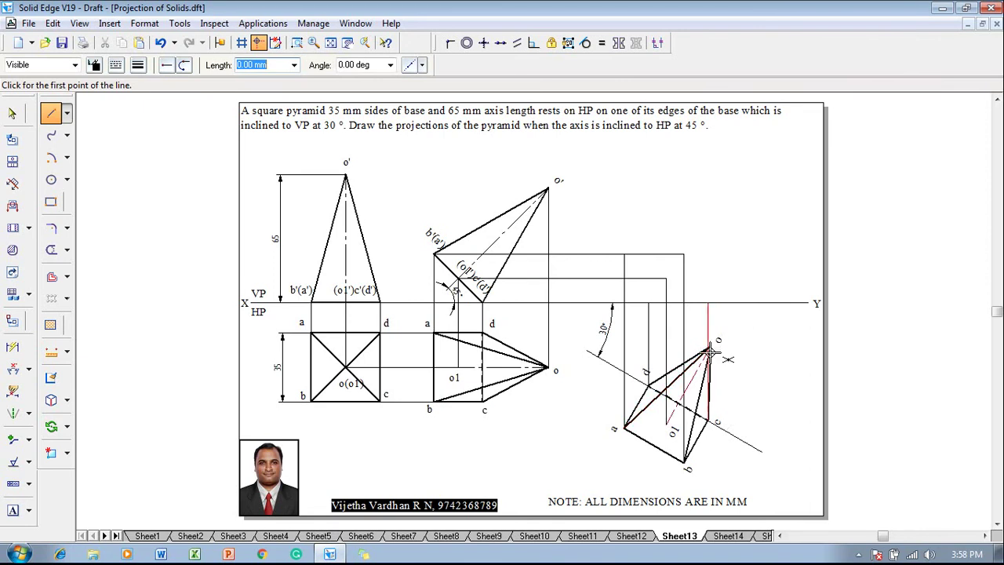
left_click(711, 346)
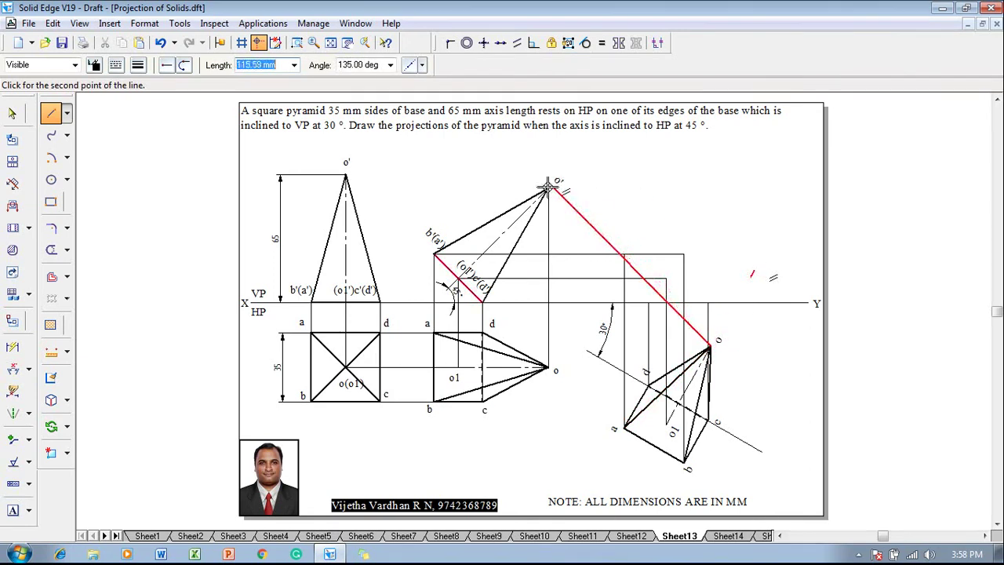
left_click(709, 189)
left_click(549, 188)
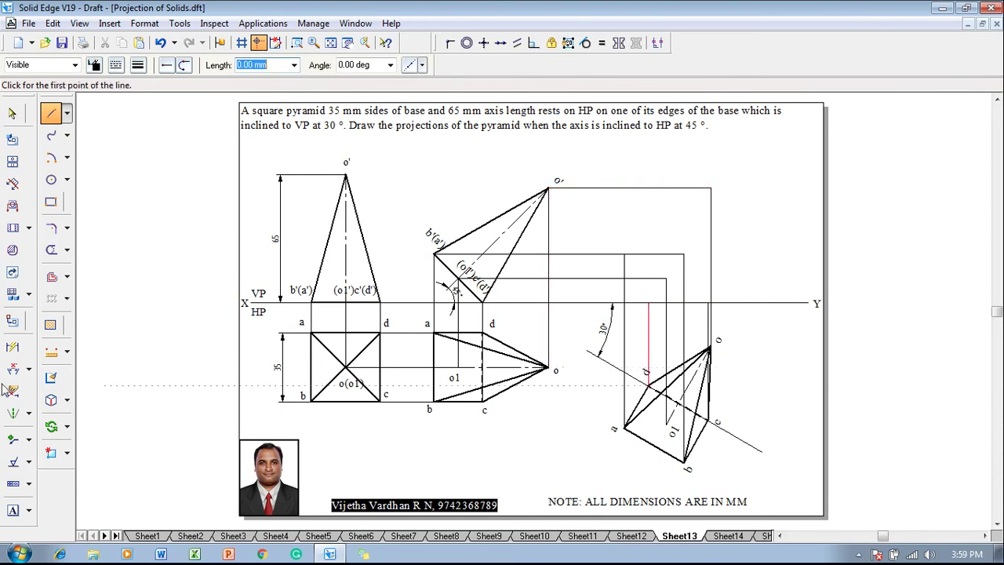
left_click(13, 510)
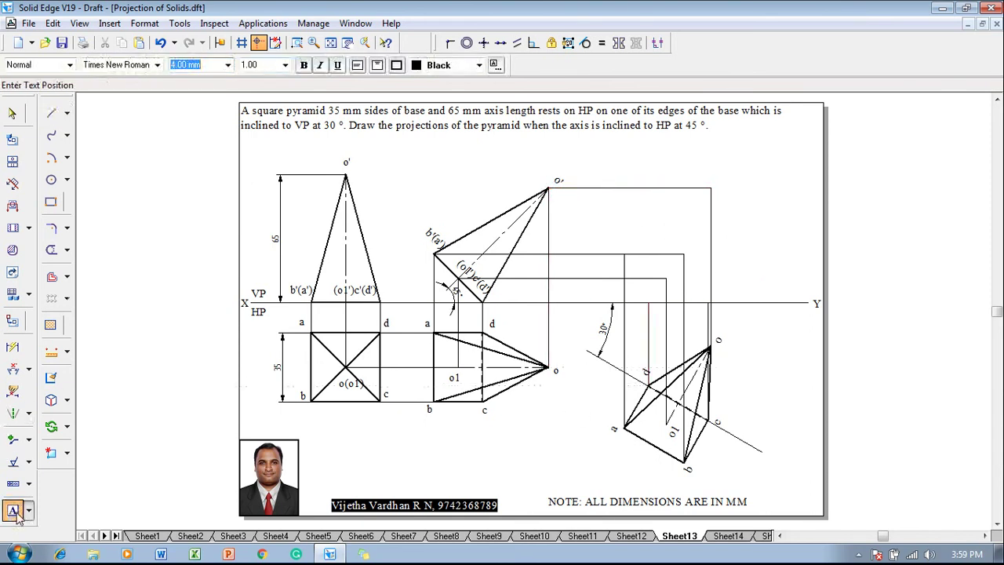
Step: Label the projector intersections o', b' and c'
left_click(713, 178)
type("o")
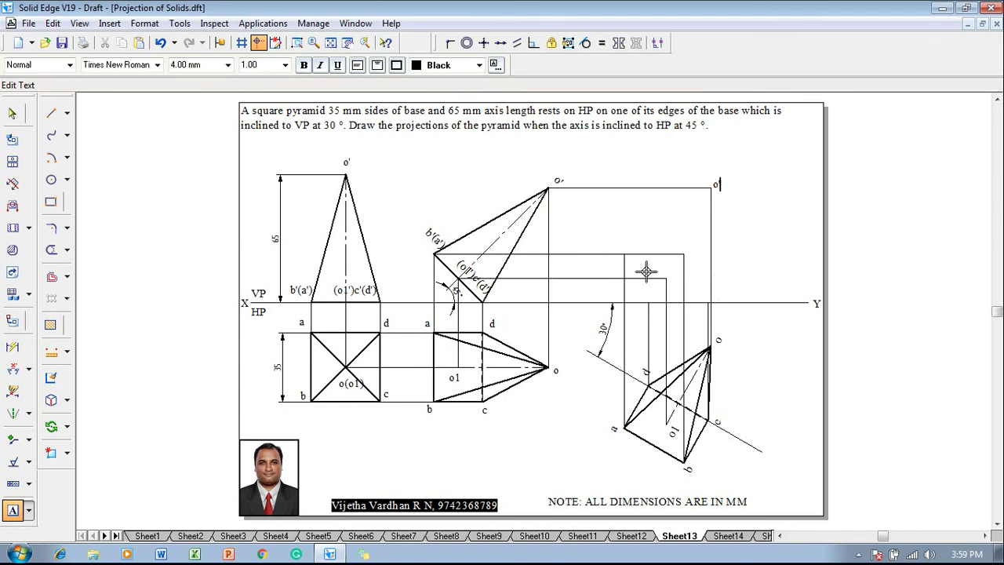
type("'")
left_click(691, 249)
type("b'")
left_click(717, 287)
type("c'")
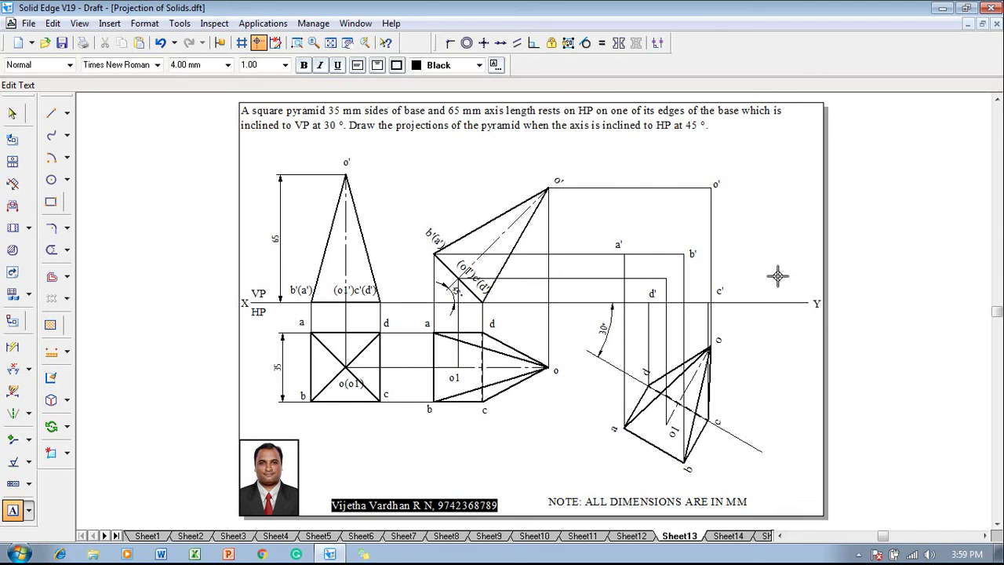
key("Escape")
Step: Draw 0.50 mm visible edges a'–o', o'–c', c'–d' and d'–a'
left_click(51, 113)
left_click(137, 66)
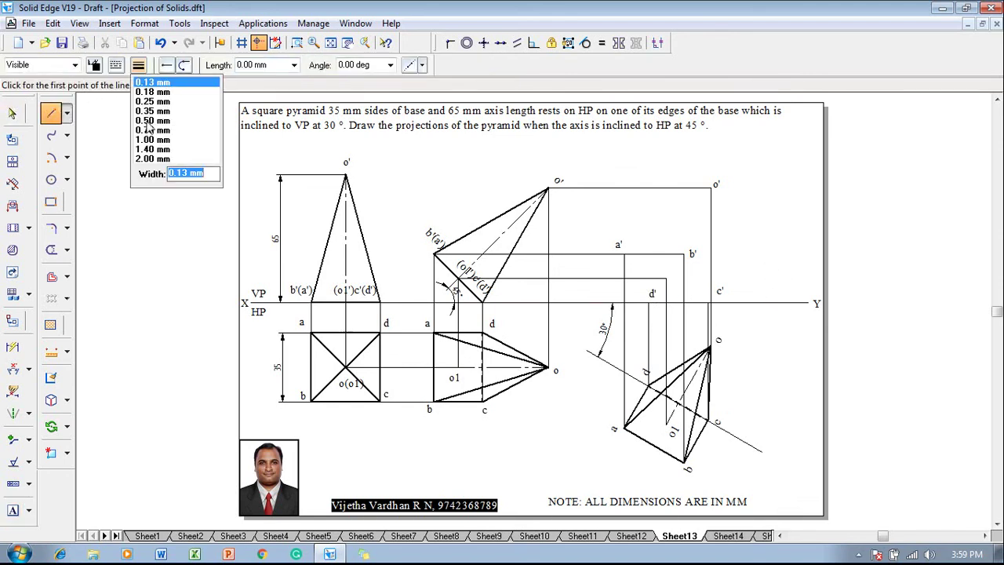
left_click(148, 125)
right_click(645, 274)
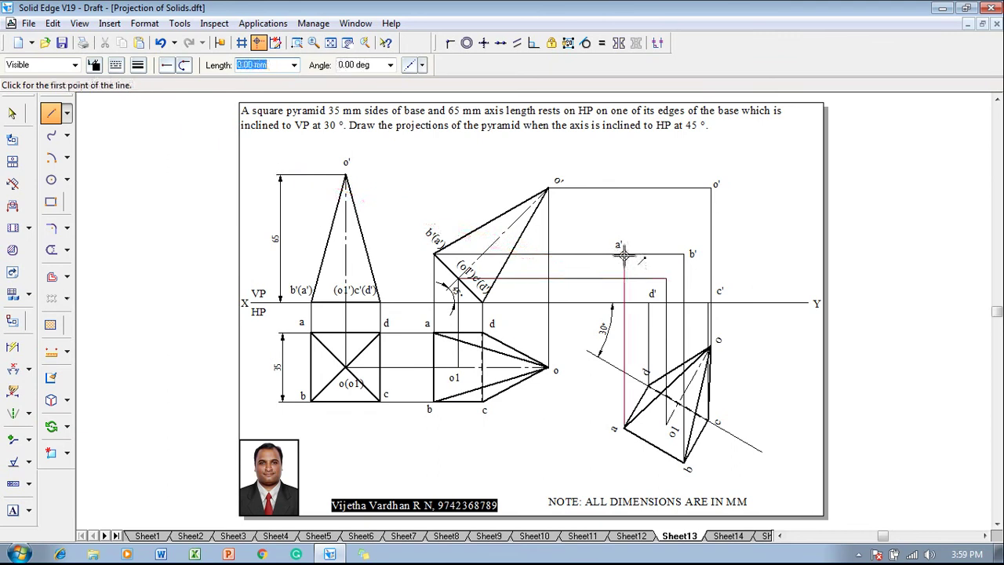
left_click(623, 253)
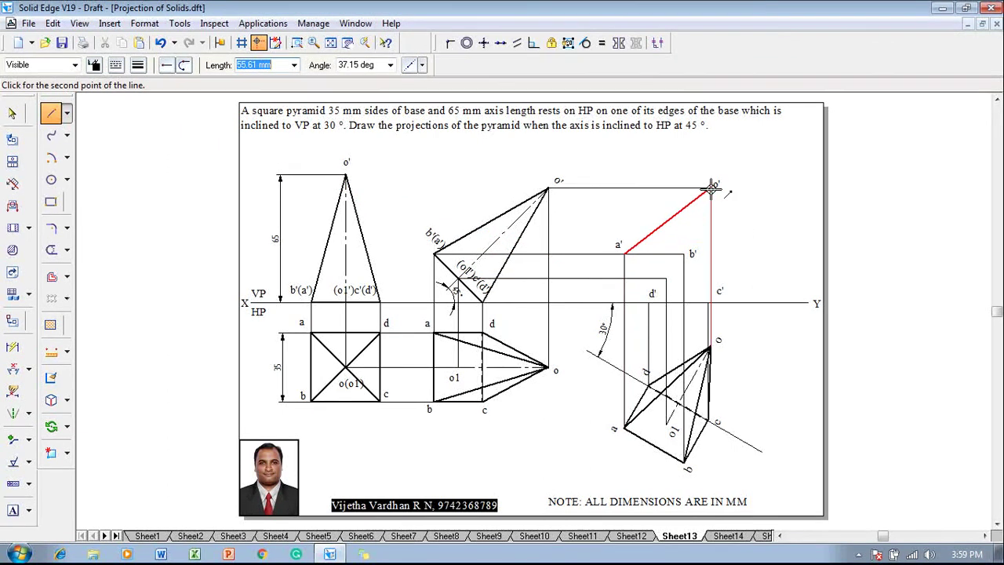
left_click(711, 188)
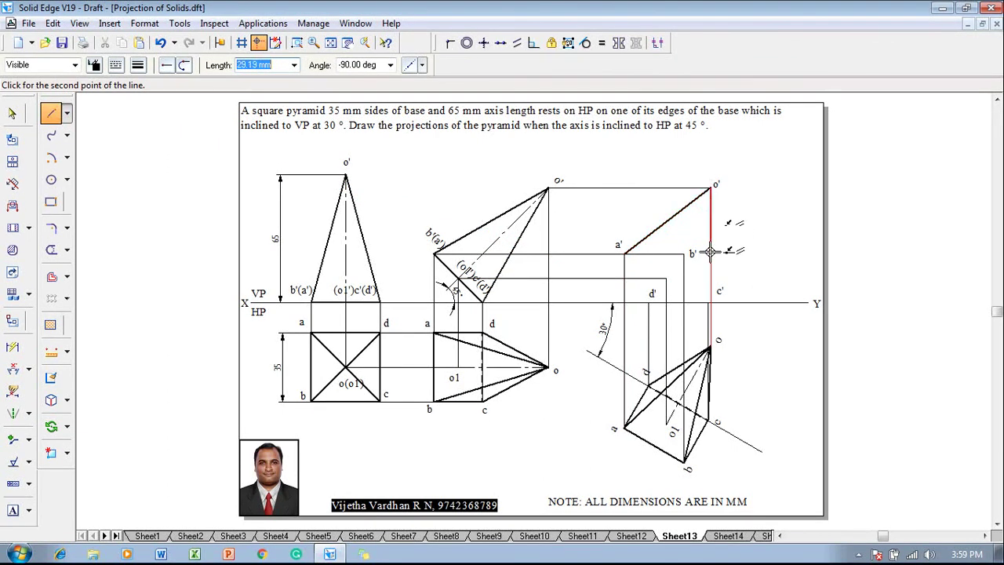
left_click(710, 303)
left_click(649, 304)
left_click(625, 253)
right_click(735, 251)
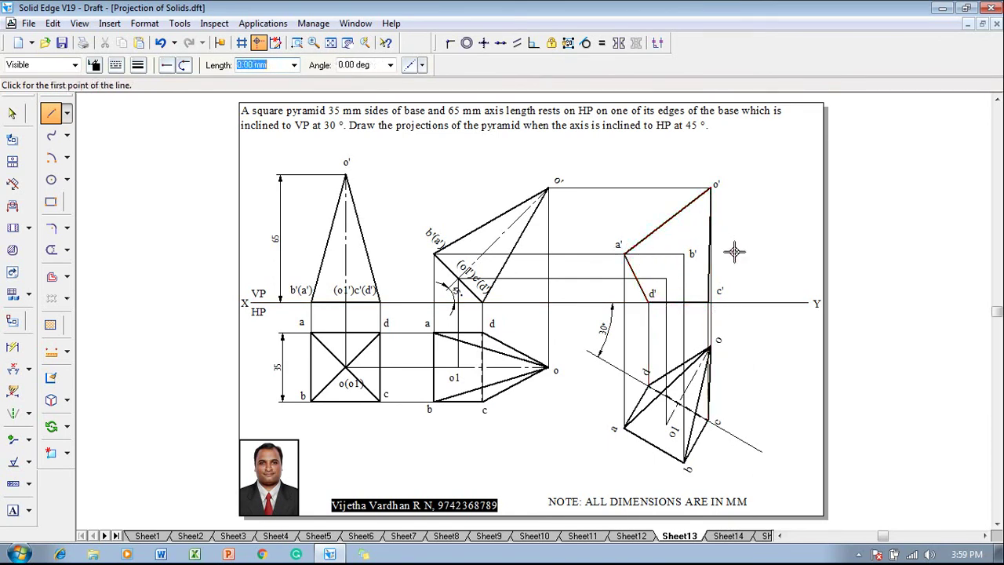
key("Escape")
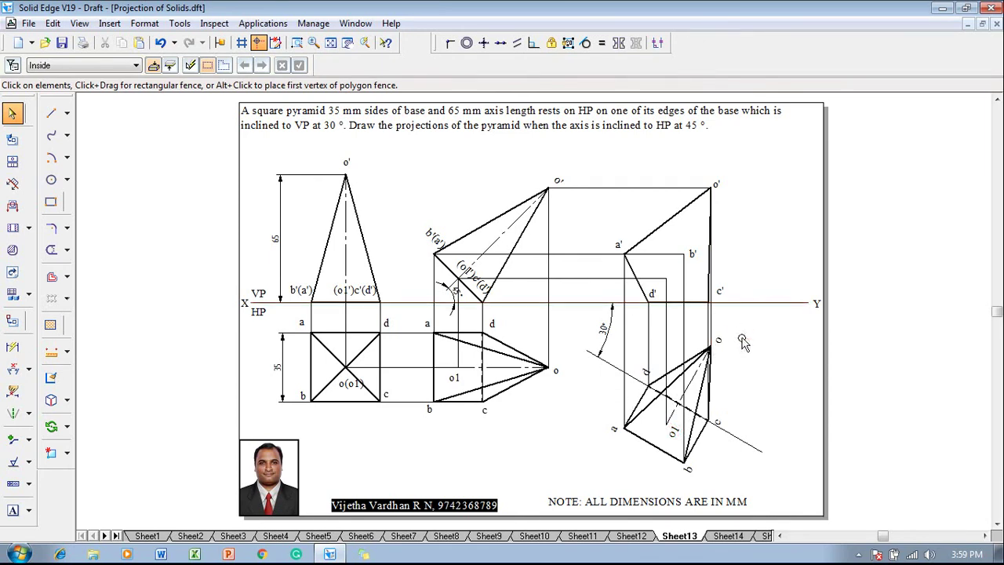
Step: Draw 0.50 mm edges a'–b' and b'–c', with b'–c' parallel to a'–d'
left_click(51, 113)
left_click(138, 65)
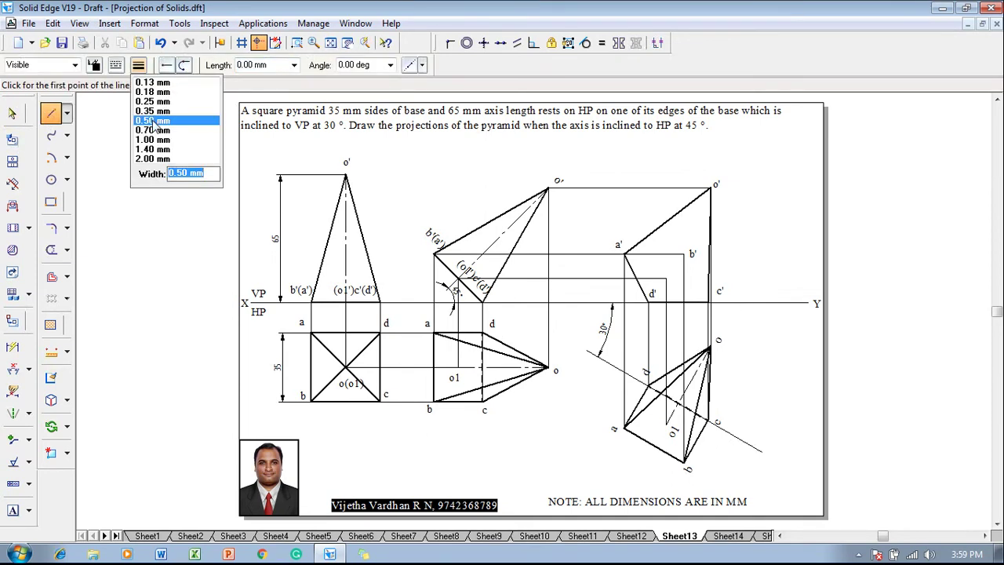
left_click(153, 120)
left_click(624, 253)
left_click(683, 254)
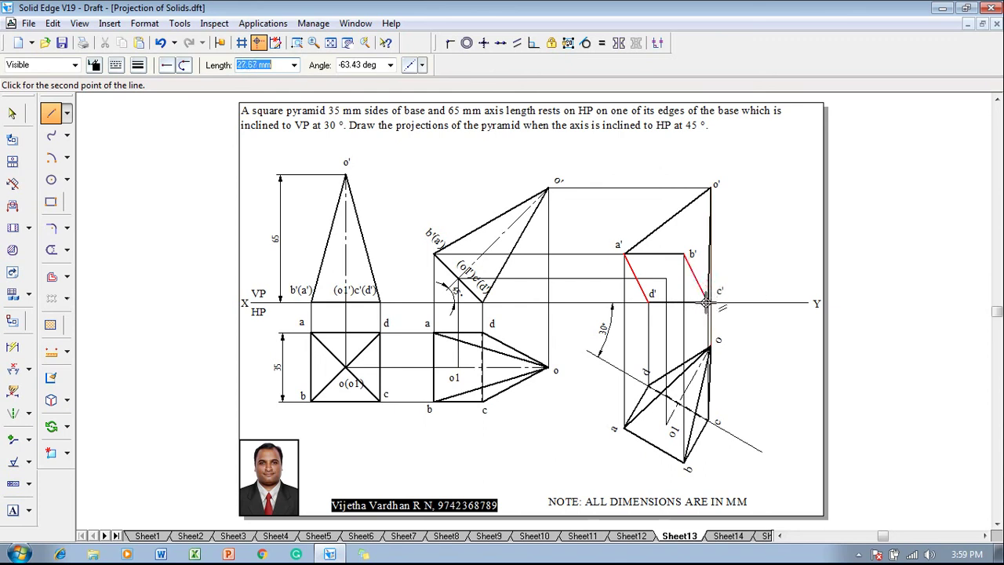
left_click(707, 303)
right_click(774, 295)
key("Escape")
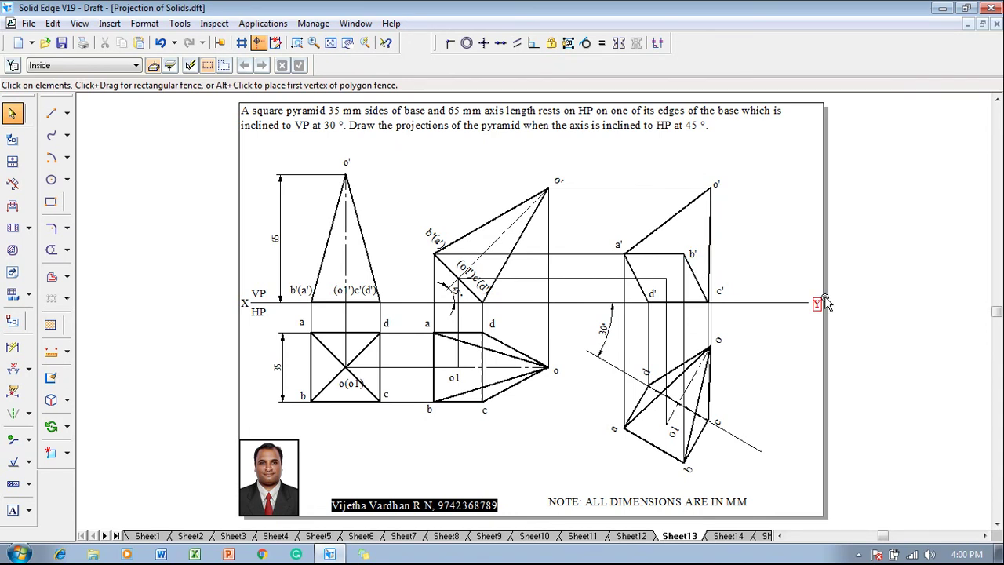
Step: Draw the hidden edge d'–o' as a dashed line
left_click(51, 113)
left_click(137, 66)
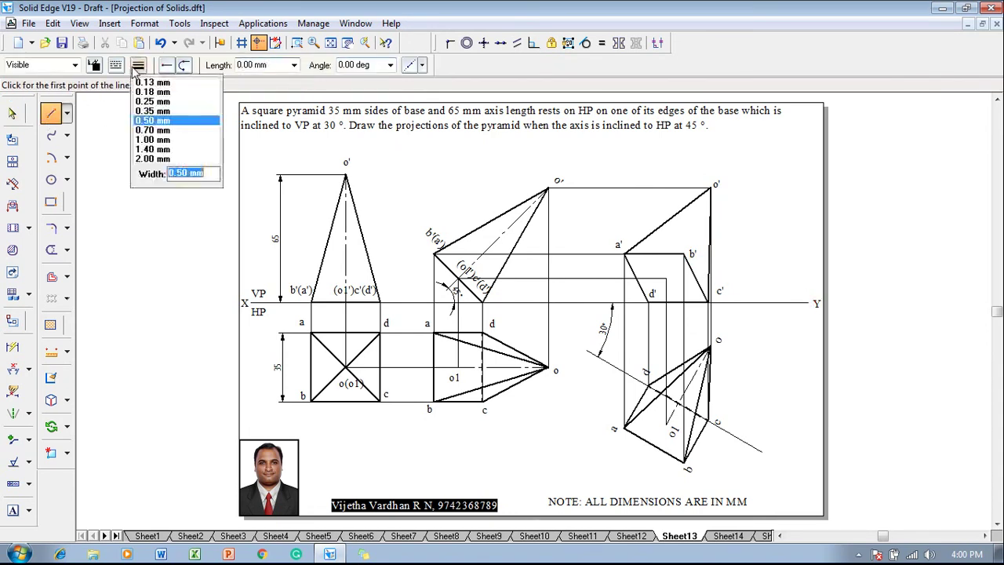
left_click(147, 125)
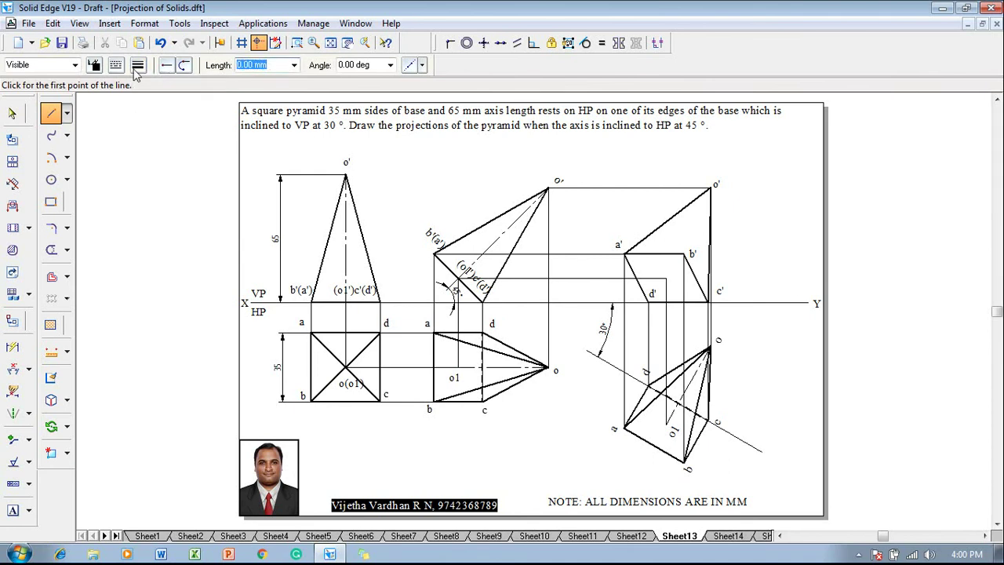
left_click(117, 66)
left_click(123, 96)
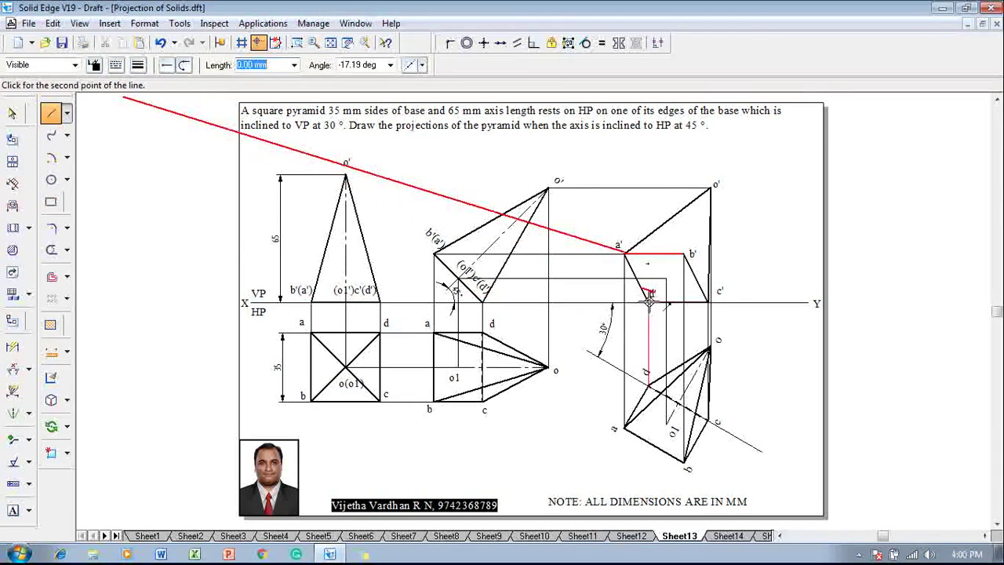
left_click(649, 302)
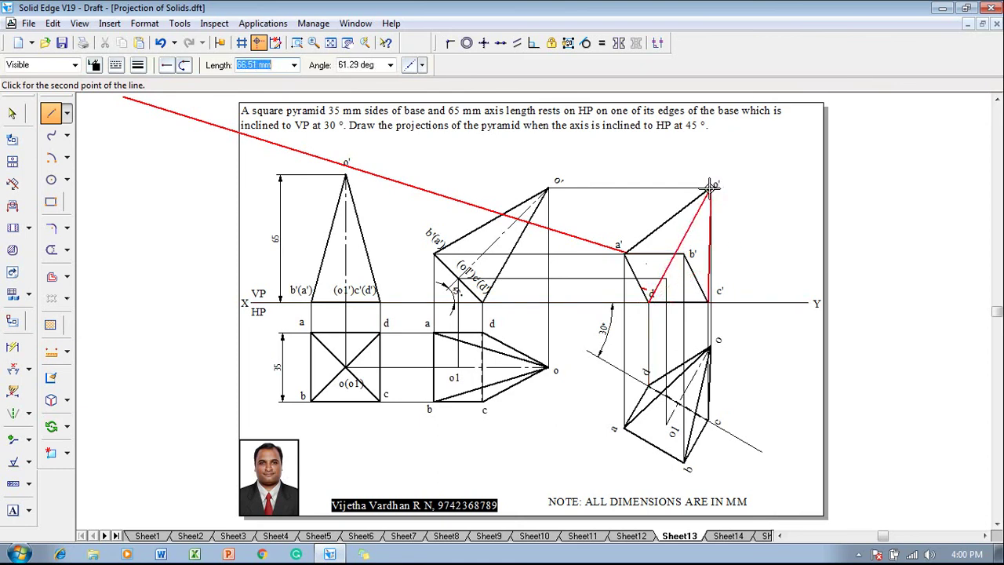
left_click(710, 186)
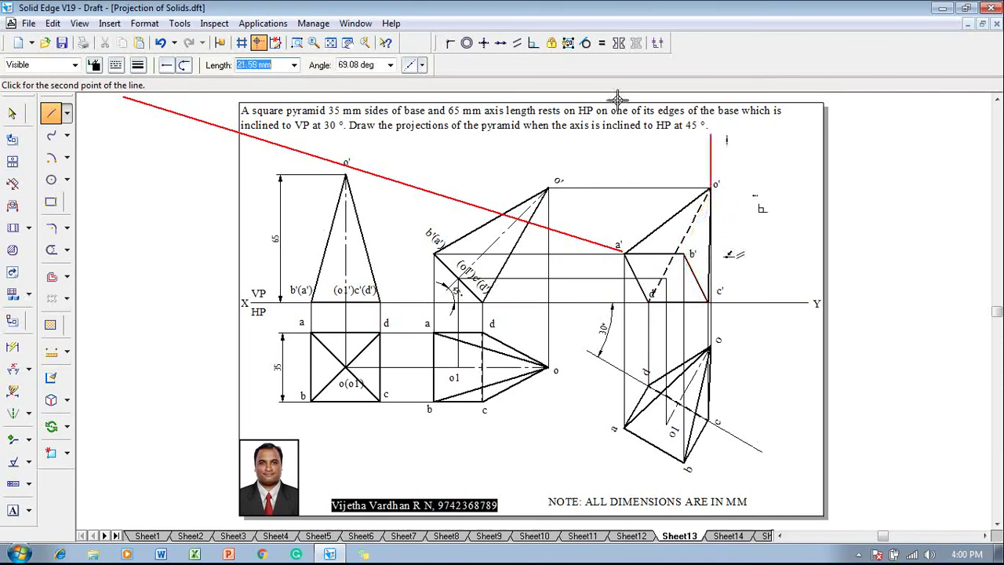
Step: Add the edge from apex o' to b'
left_click(138, 64)
left_click(116, 66)
left_click(135, 93)
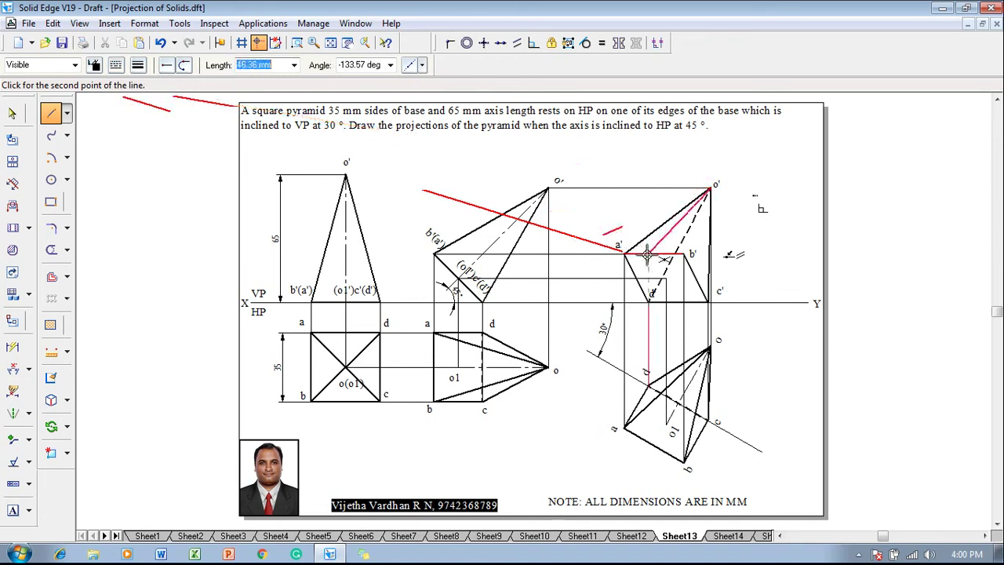
left_click(690, 254)
key("Escape")
key("Escape")
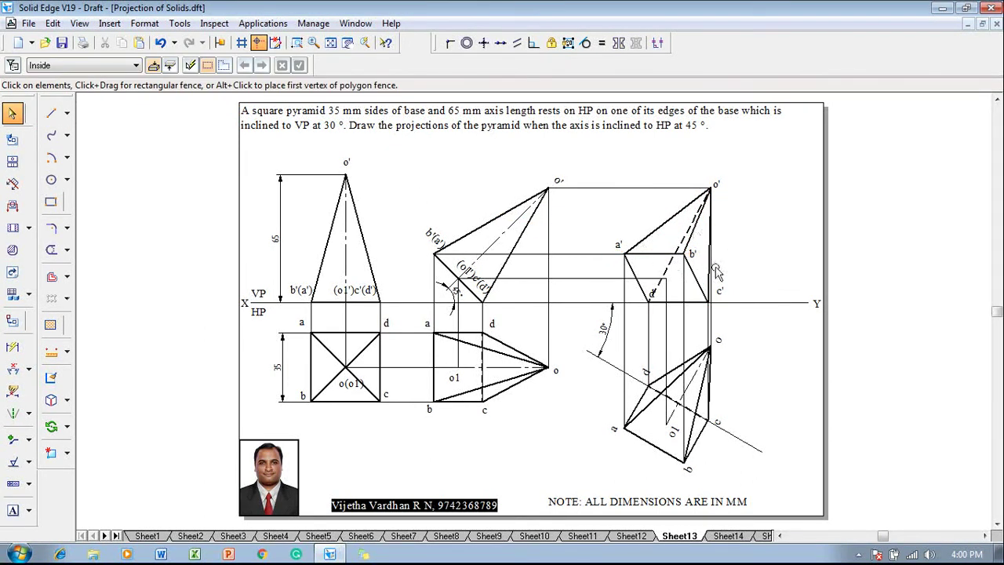
left_click(51, 113)
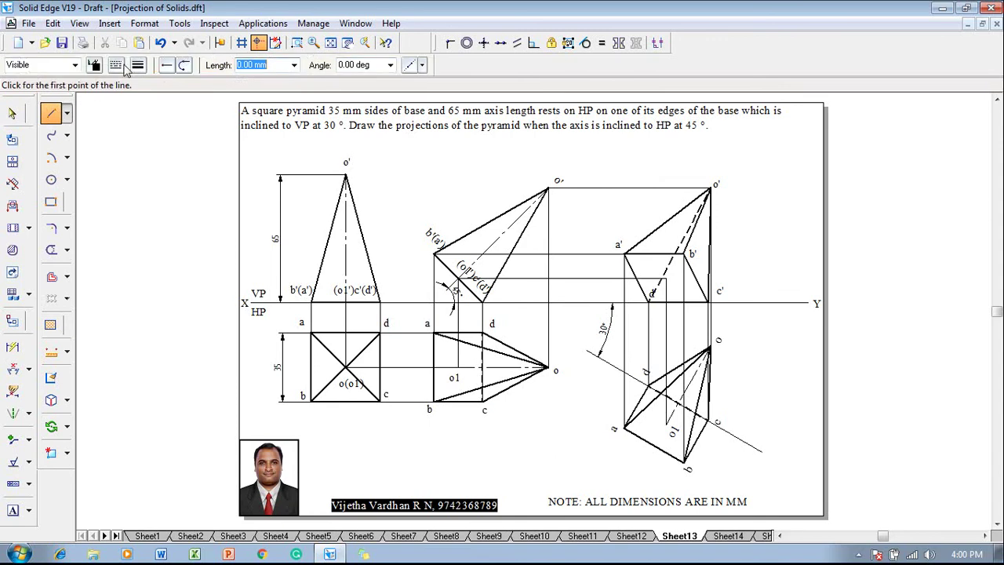
Step: Draw the thin axis line from the base centre up to apex o'
left_click(115, 64)
left_click(130, 114)
left_click(138, 65)
left_click(160, 87)
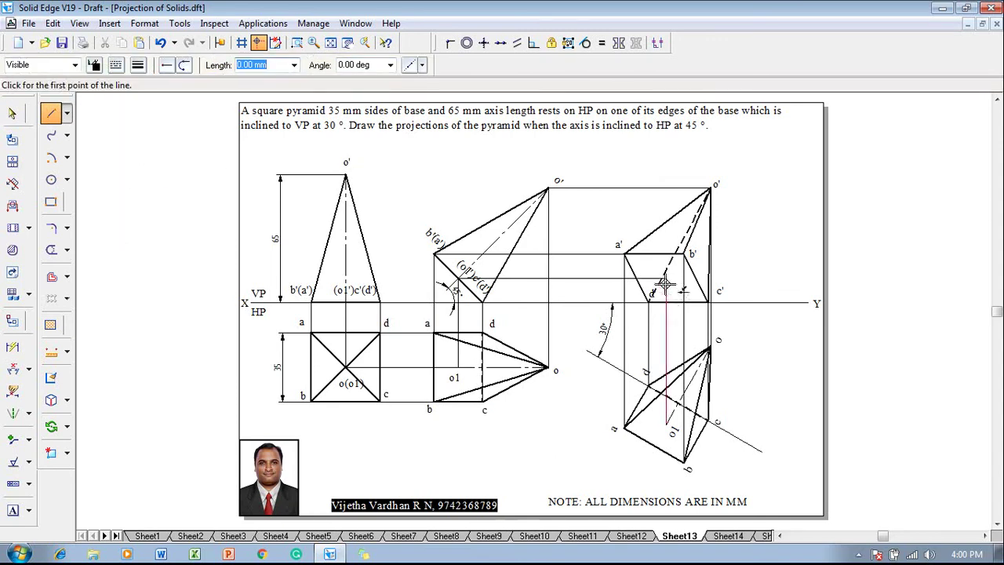
left_click(665, 278)
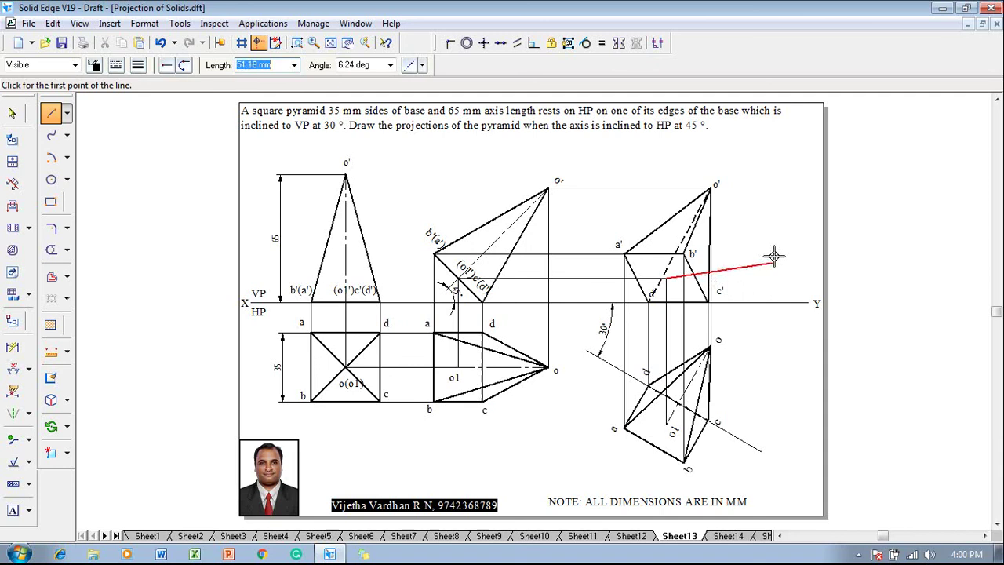
left_click(710, 186)
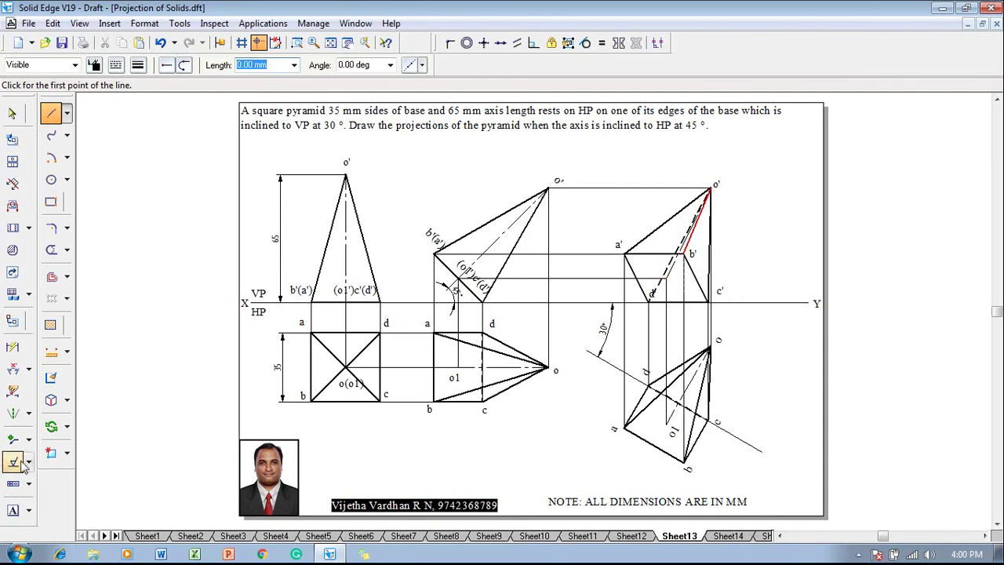
left_click(14, 511)
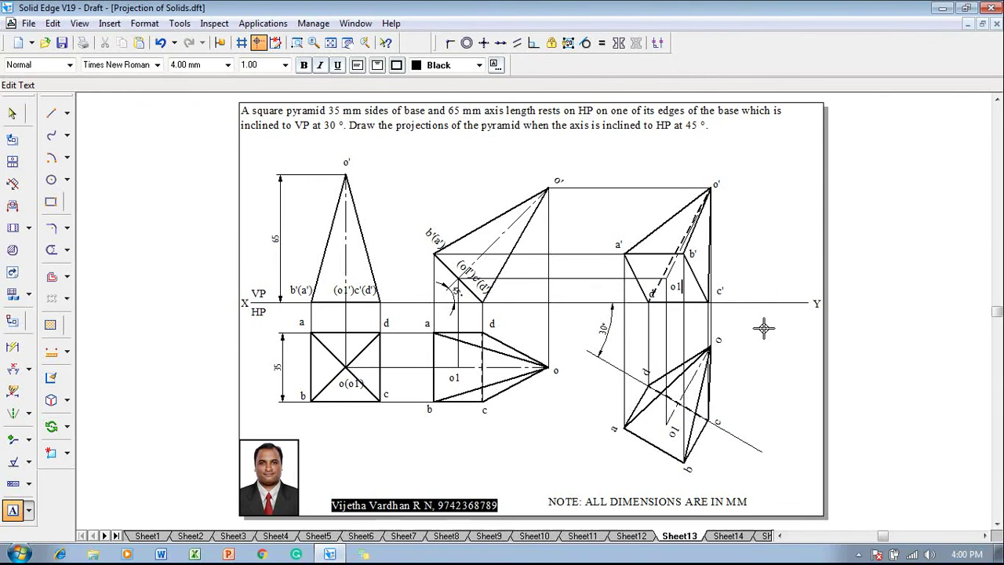
Step: Finish the o1' label and nudge d' left of its corner, undoing a stray a'–d' edit
key("Escape")
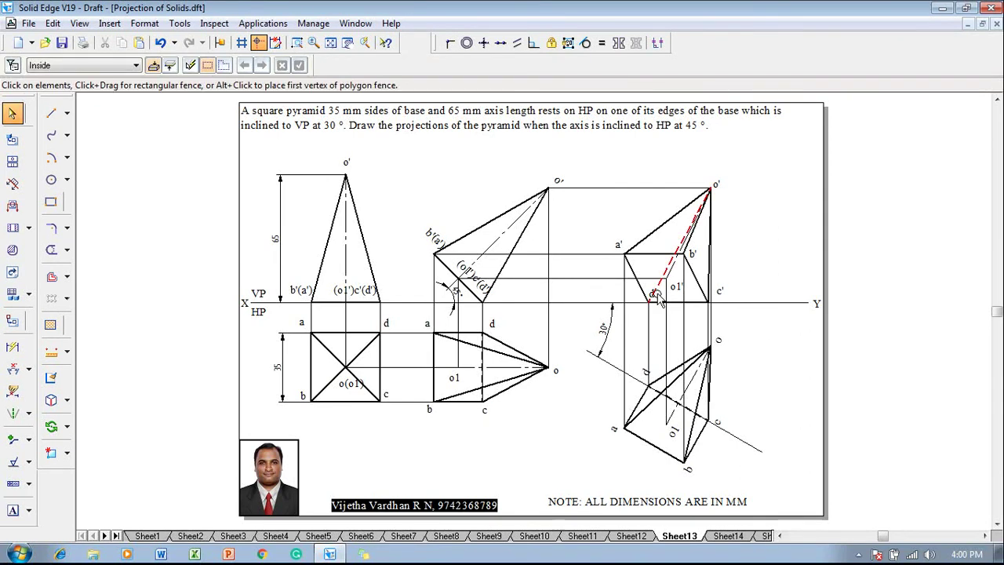
left_click(650, 292)
left_click(633, 284)
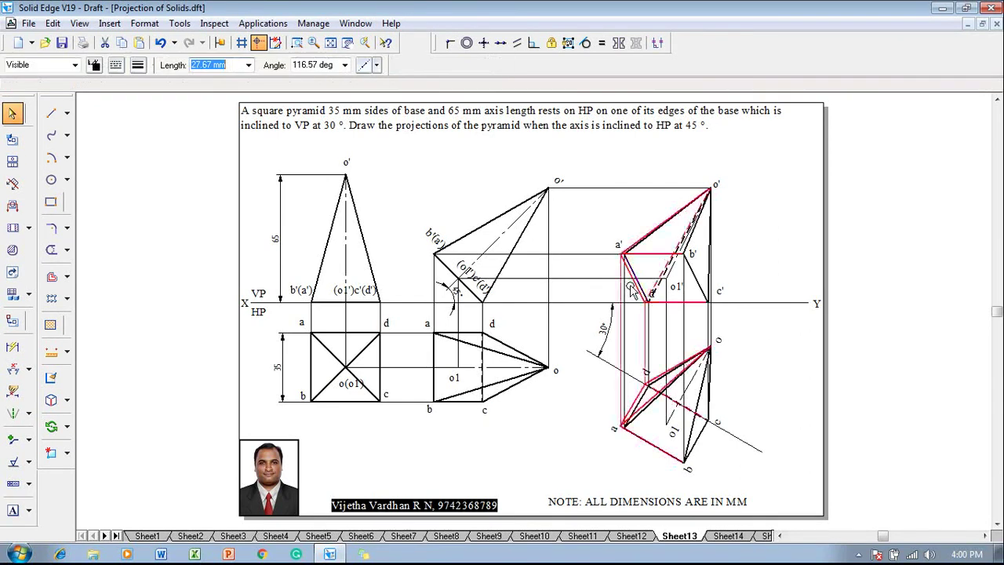
key("ctrl+z")
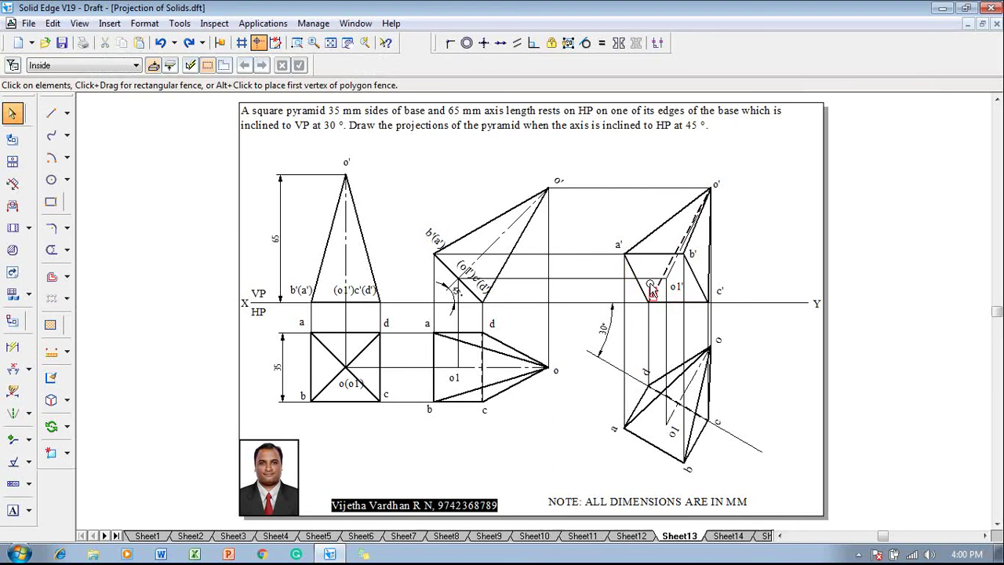
left_click(650, 290)
left_click(779, 283)
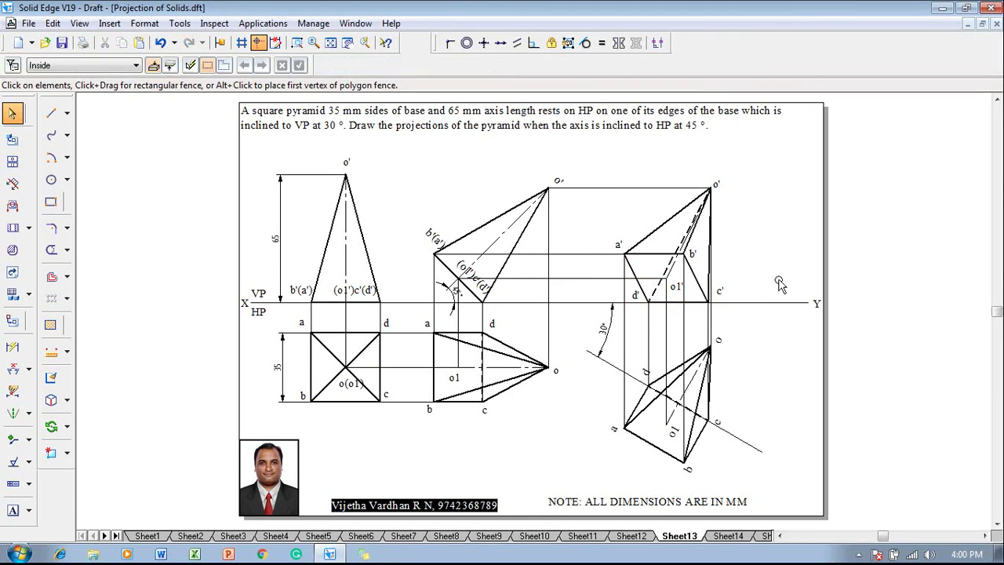